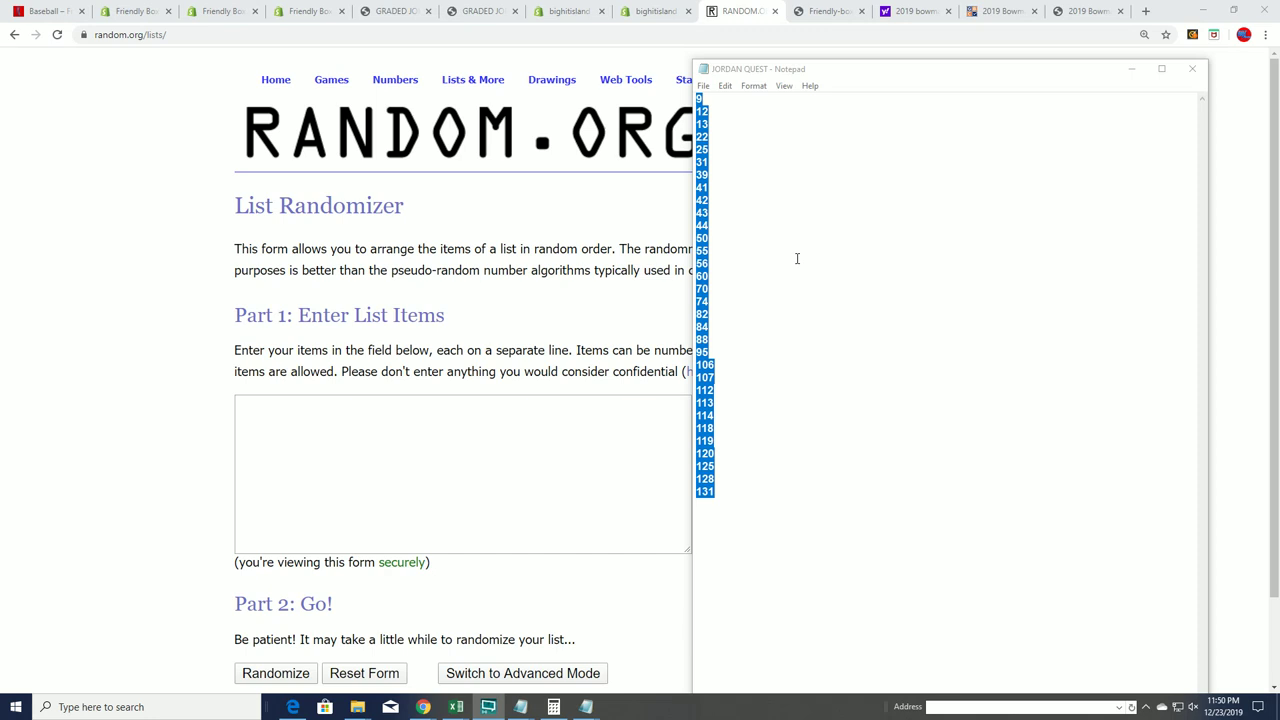
- Remove the entry 84 from the JORDAN QUEST number list and save the file
left_click(712, 335)
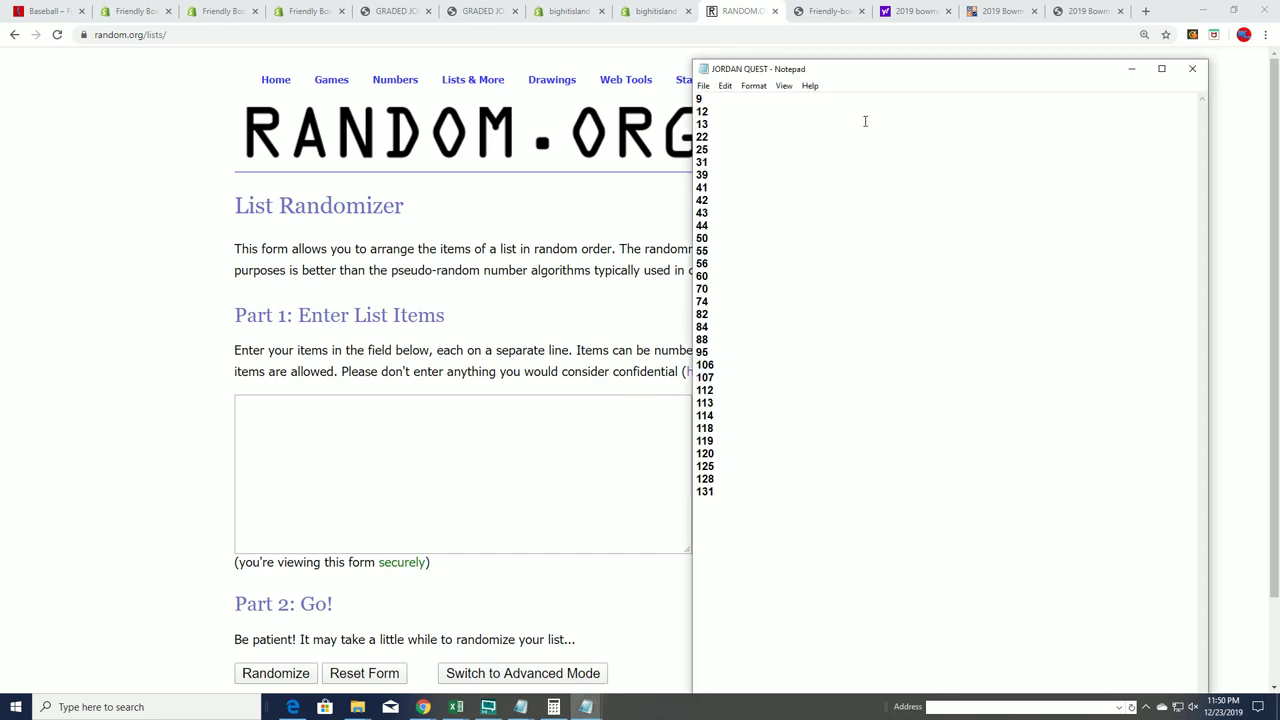
key("BackSpace")
key("BackSpace")
key("BackSpace")
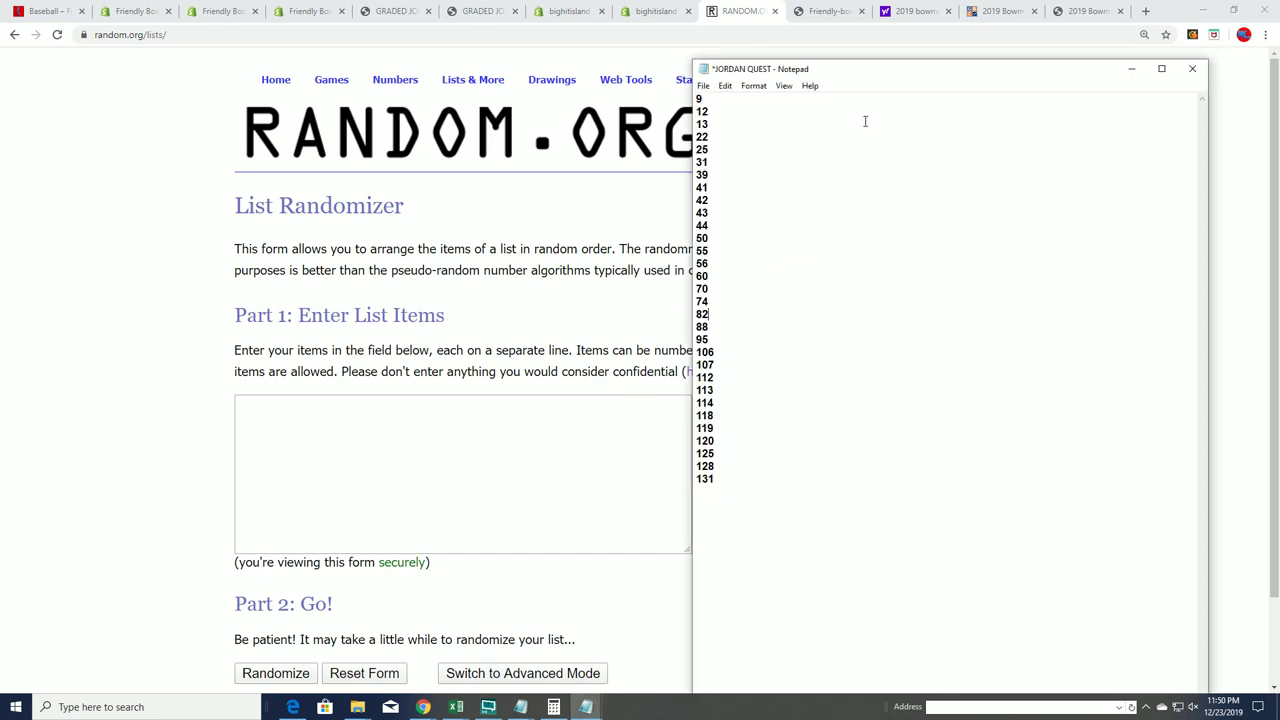
left_click(703, 85)
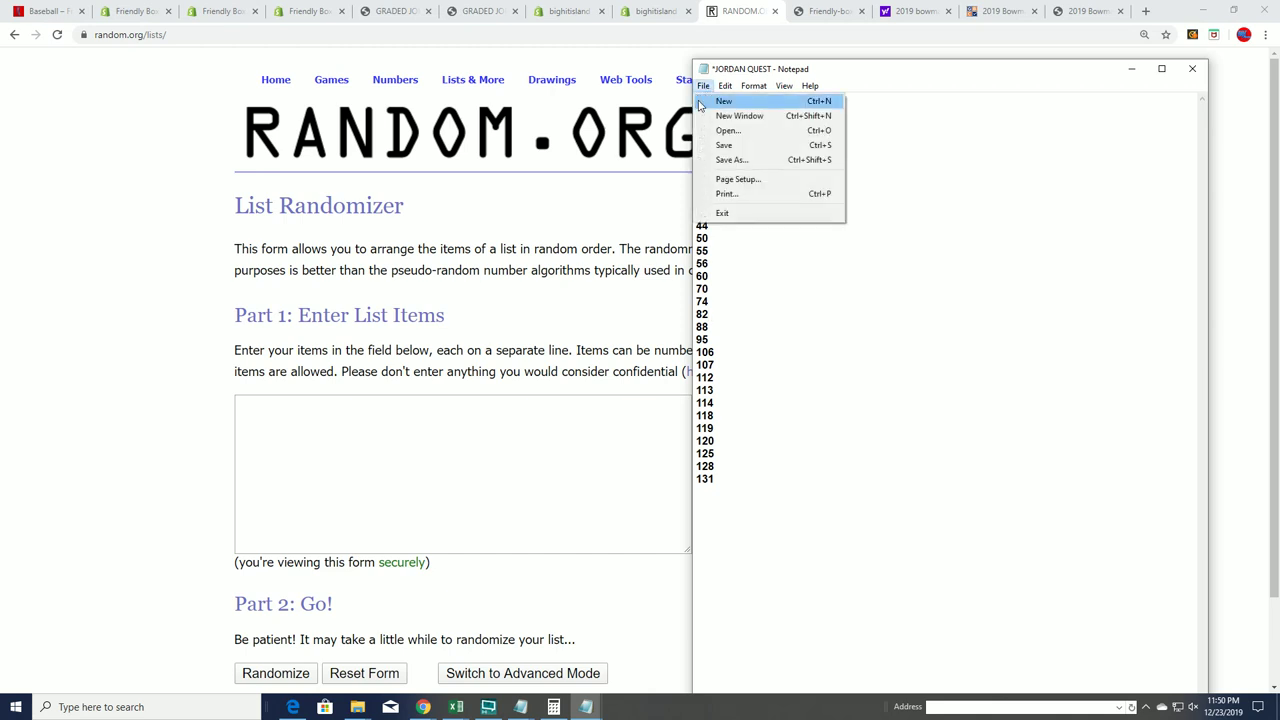
left_click(783, 145)
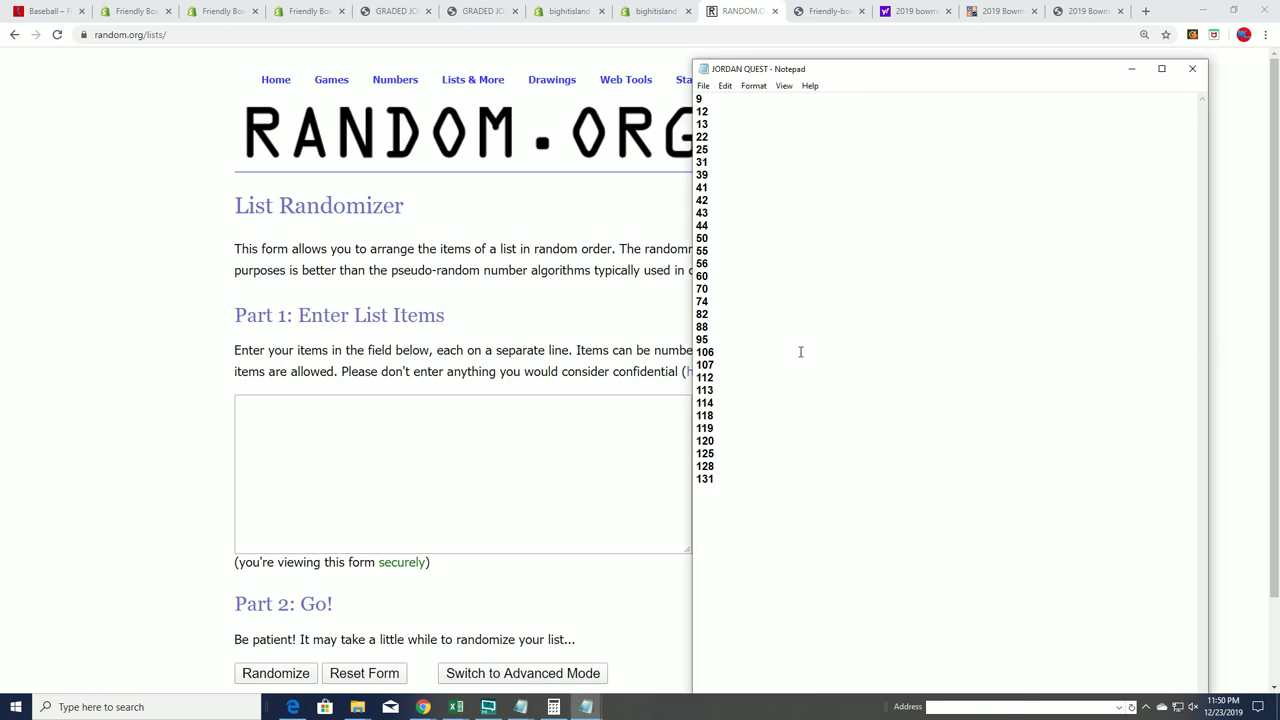
- Copy the entire JORDAN QUEST number list into the List Randomizer form and randomize it
left_click_drag(733, 478, 690, 98)
right_click(700, 104)
left_click(735, 150)
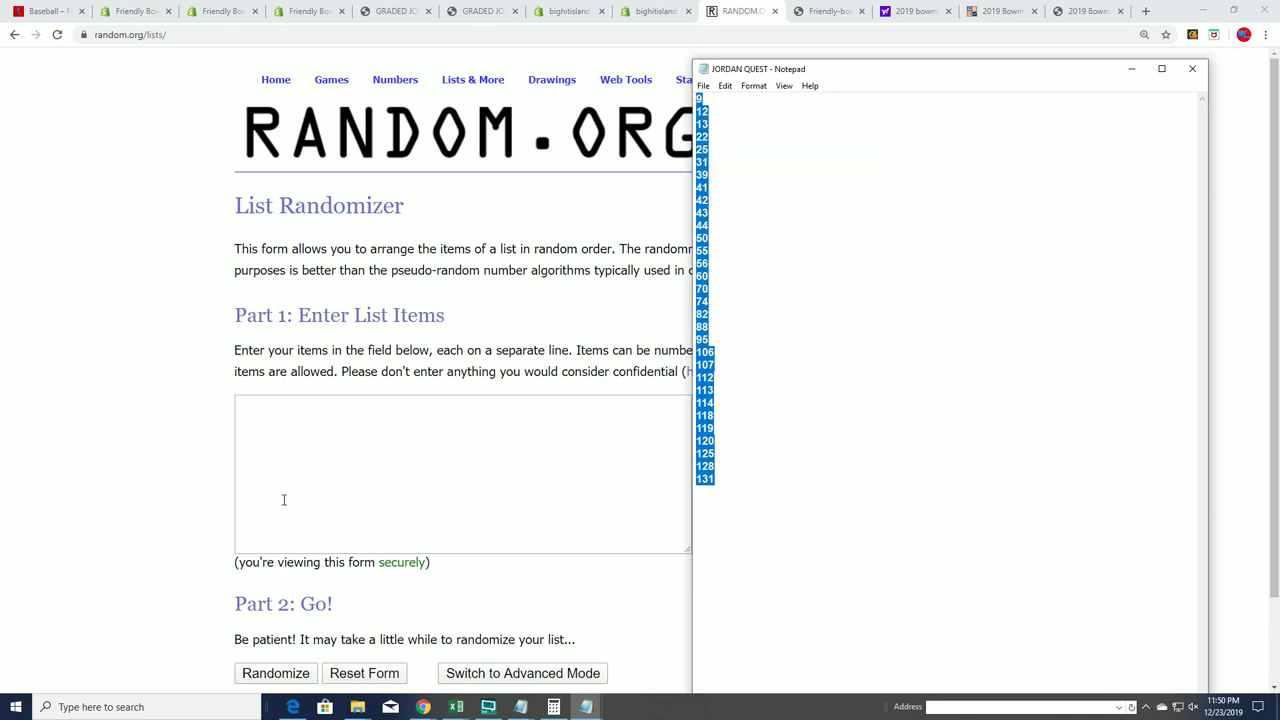
left_click(251, 429)
right_click(238, 405)
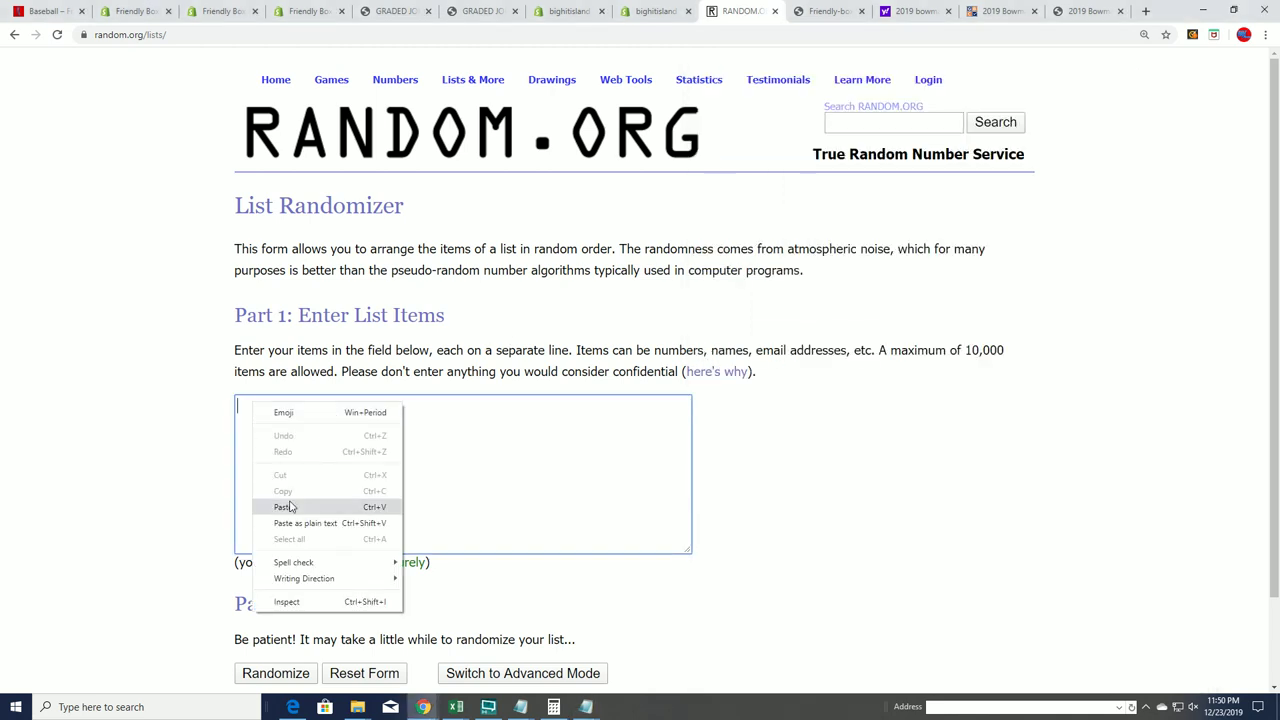
left_click(283, 503)
scroll(805, 498, "down", 1)
left_click(272, 571)
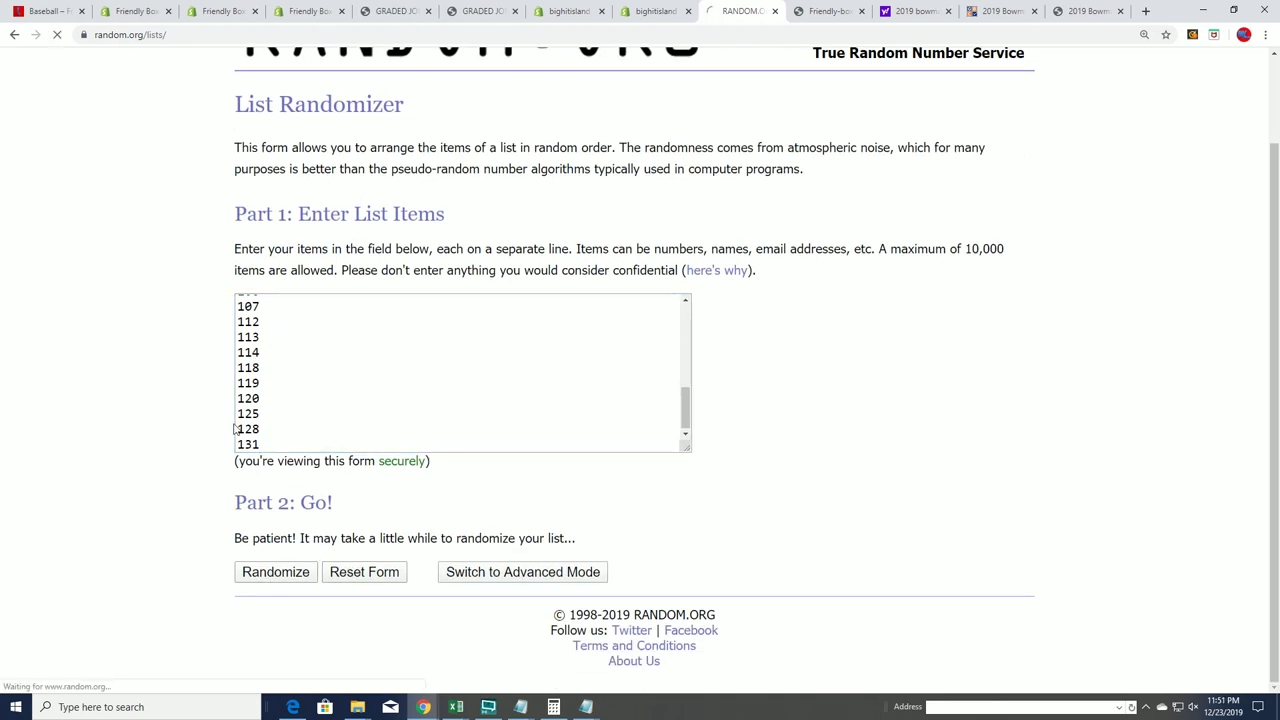
- Randomize the number list six more times and highlight the first number in the final order
scroll(235, 449, "down", 3)
left_click(256, 571)
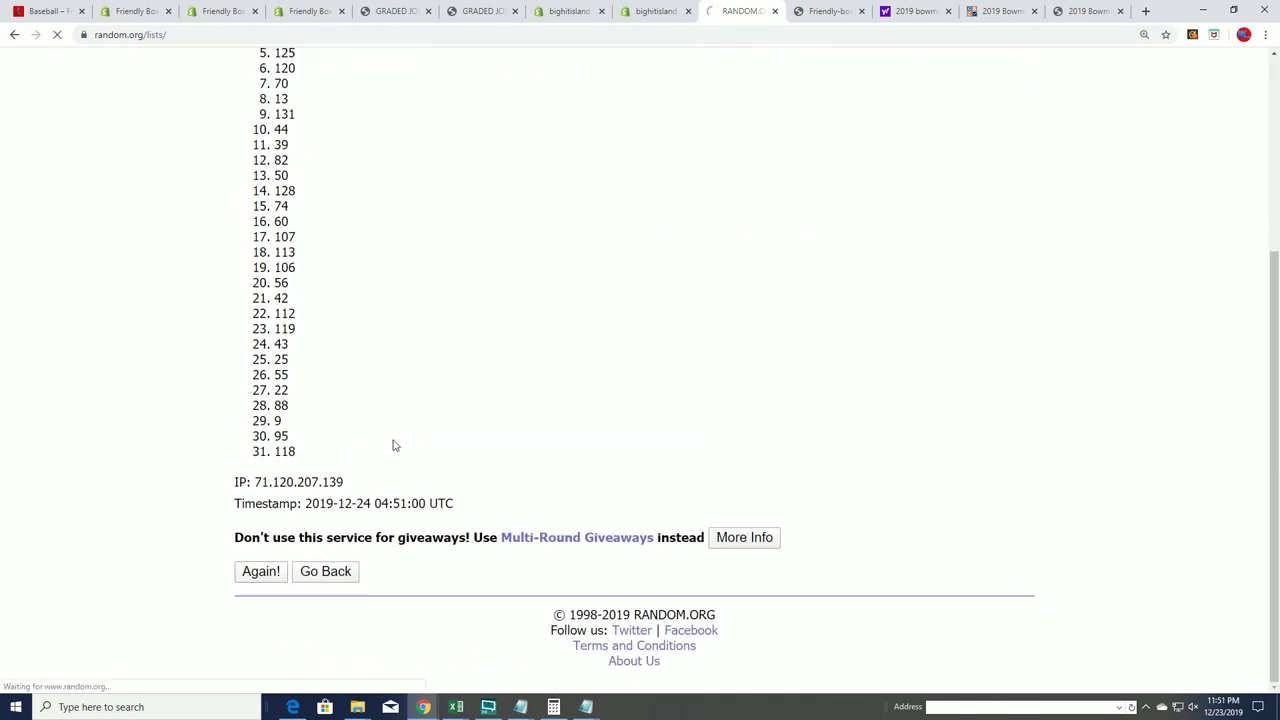
left_click(244, 571)
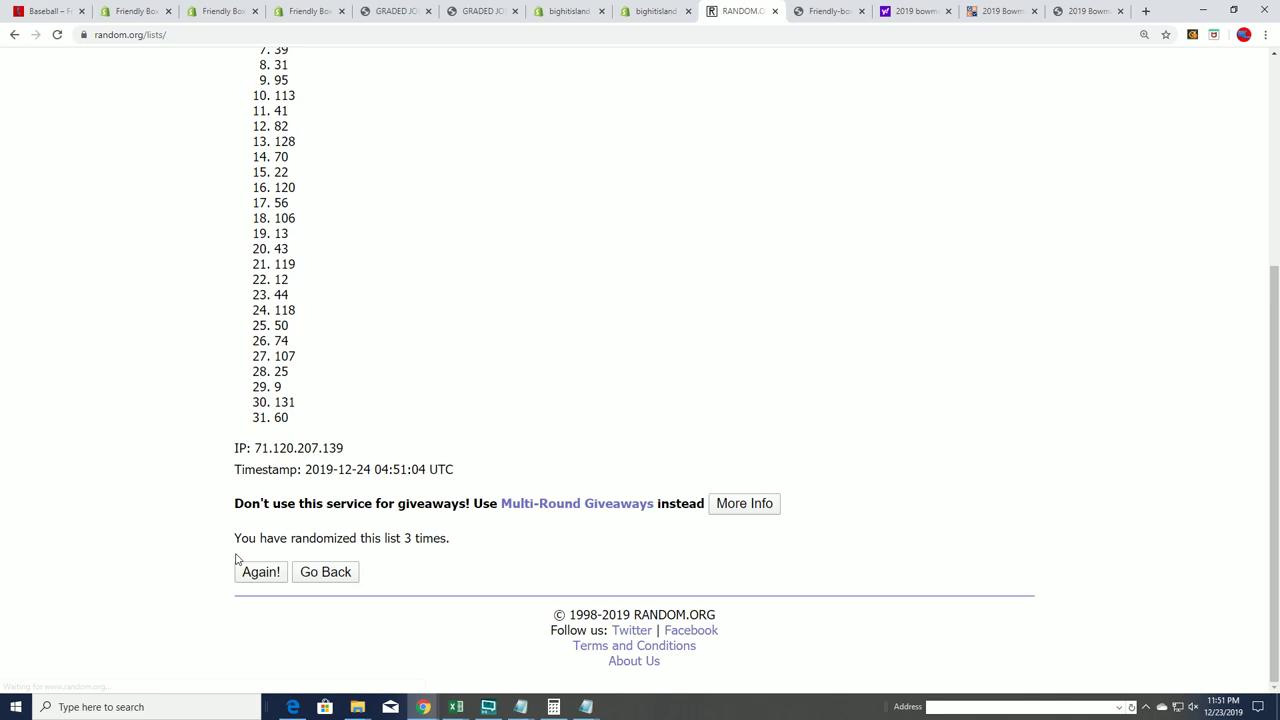
left_click(254, 571)
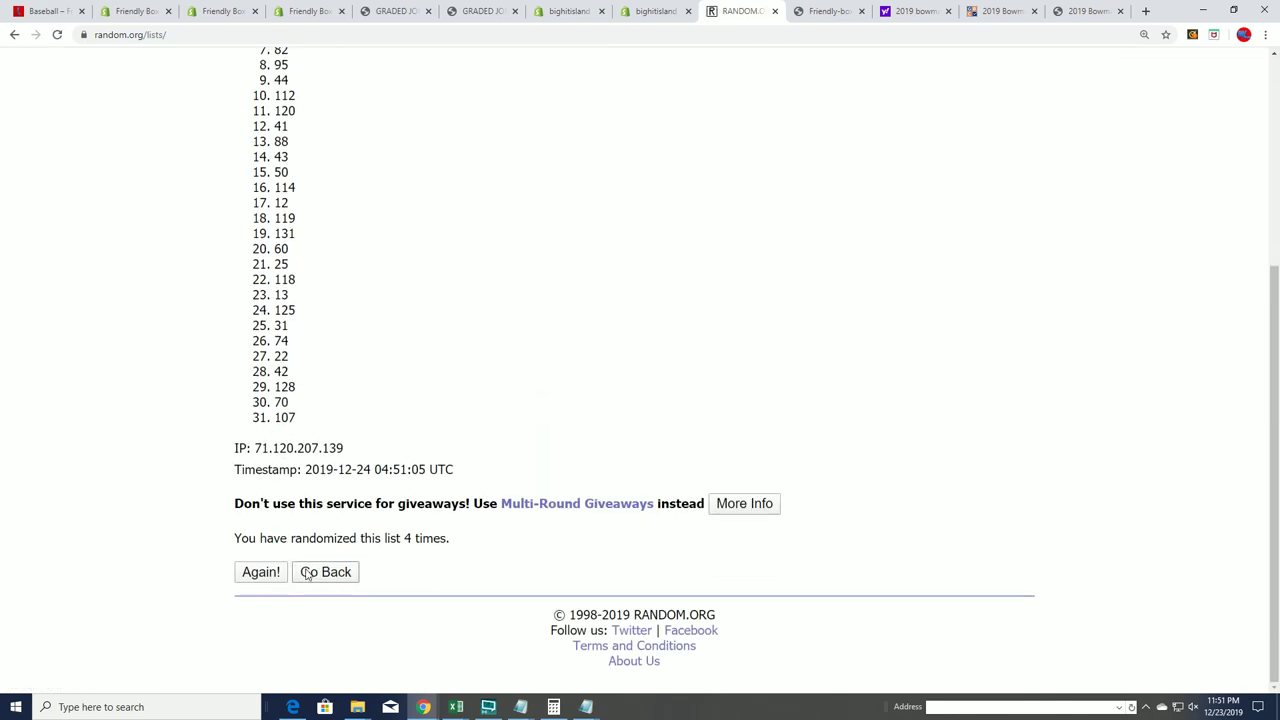
left_click(258, 572)
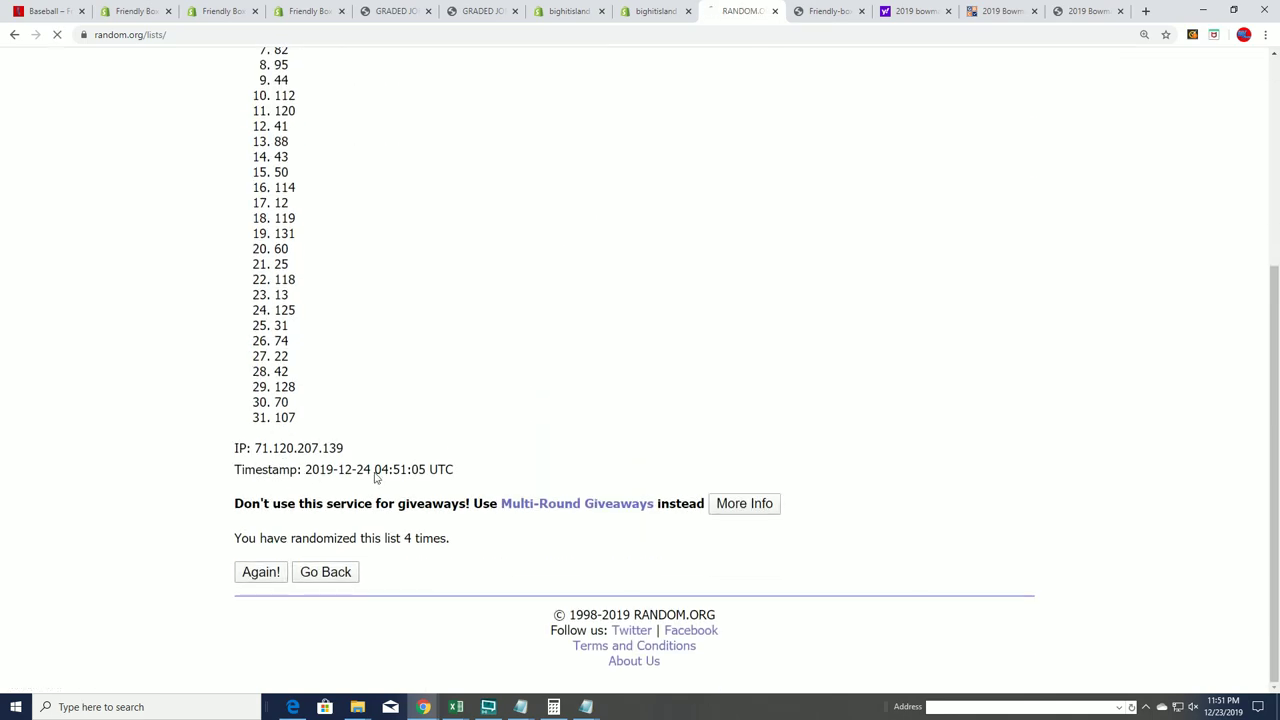
left_click(258, 572)
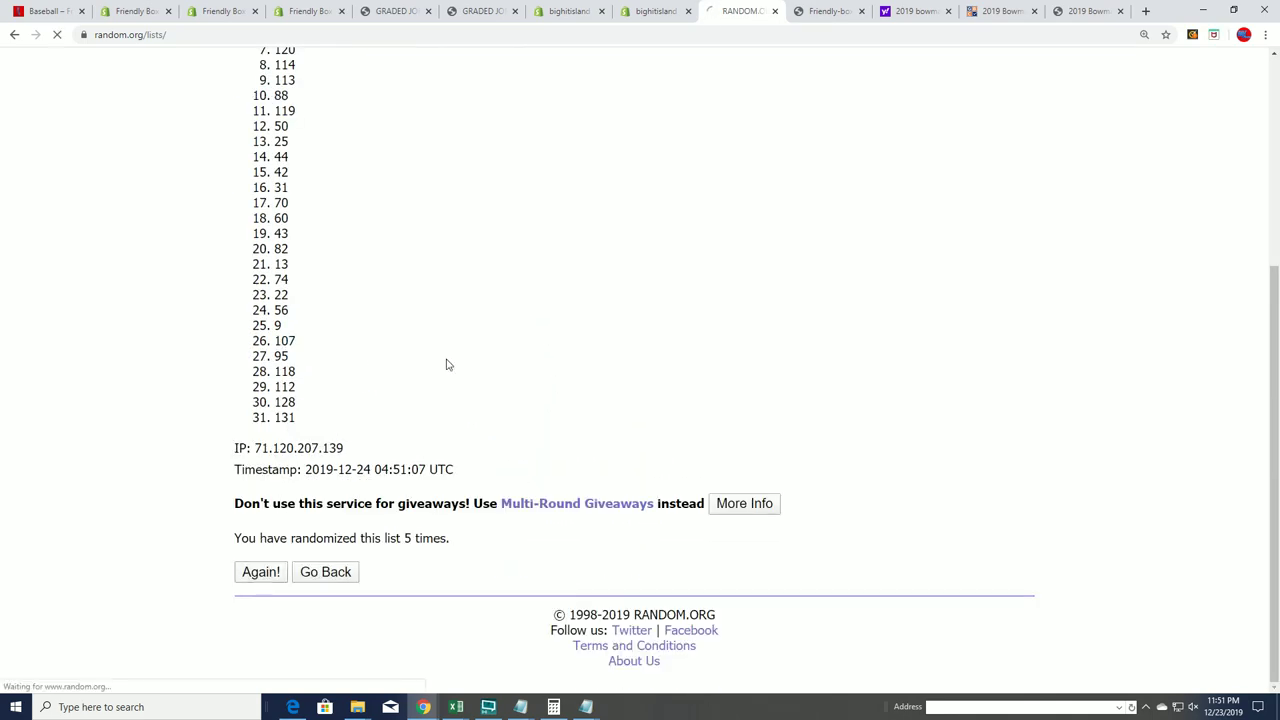
left_click(256, 577)
left_click_drag(371, 280, 203, 291)
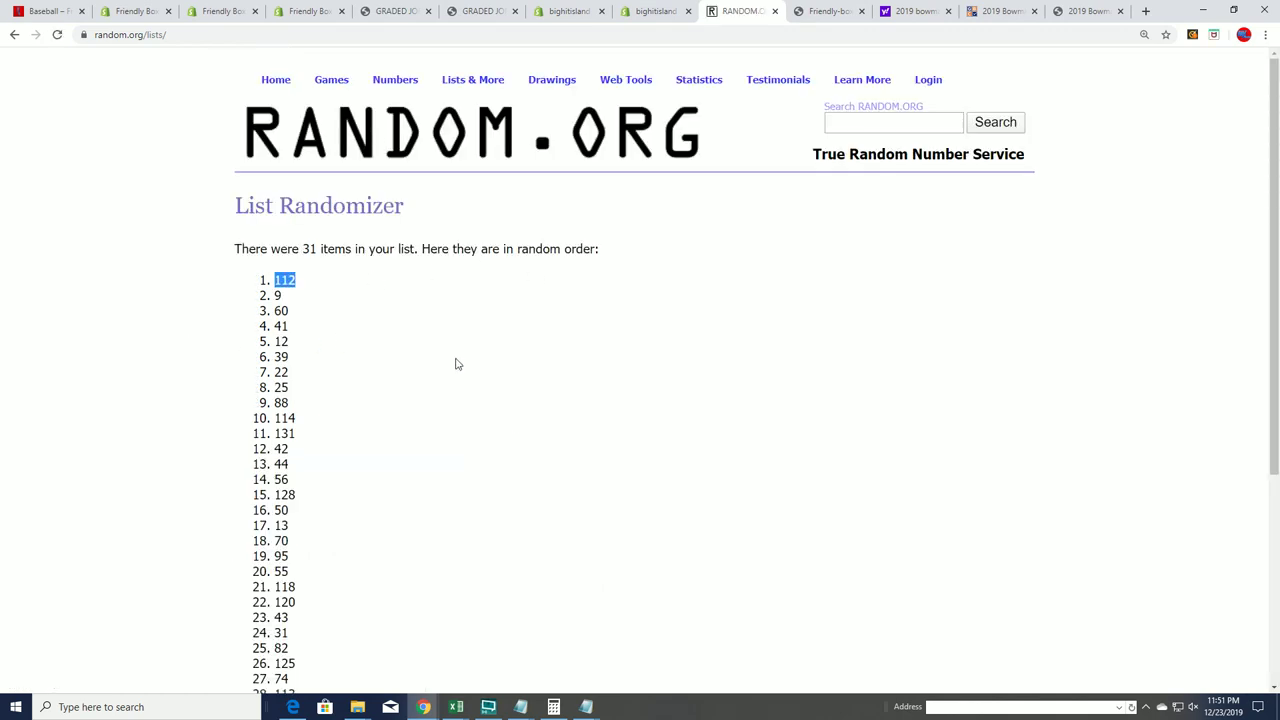
scroll(454, 368, "down", 2)
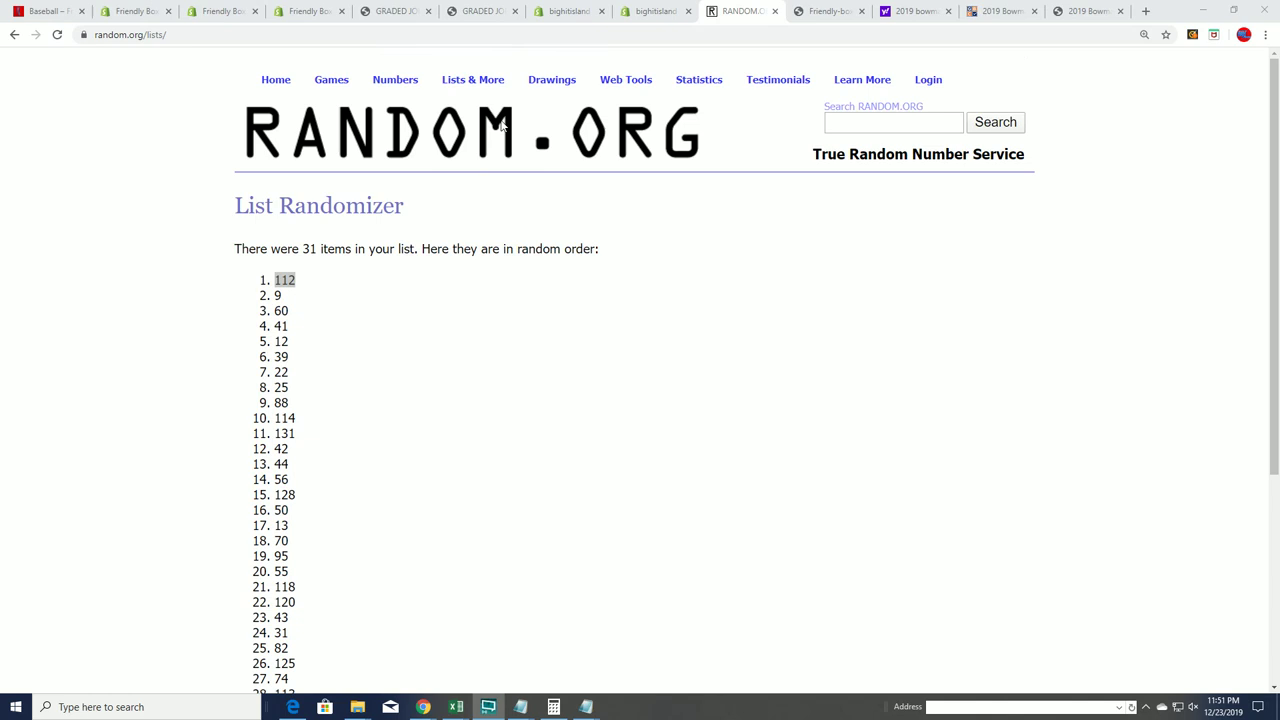
- Open a blank List Randomizer form, fill it with the owner names copied from the untitled Notepad note, and randomize them
mouse_move(473, 80)
left_click(490, 102)
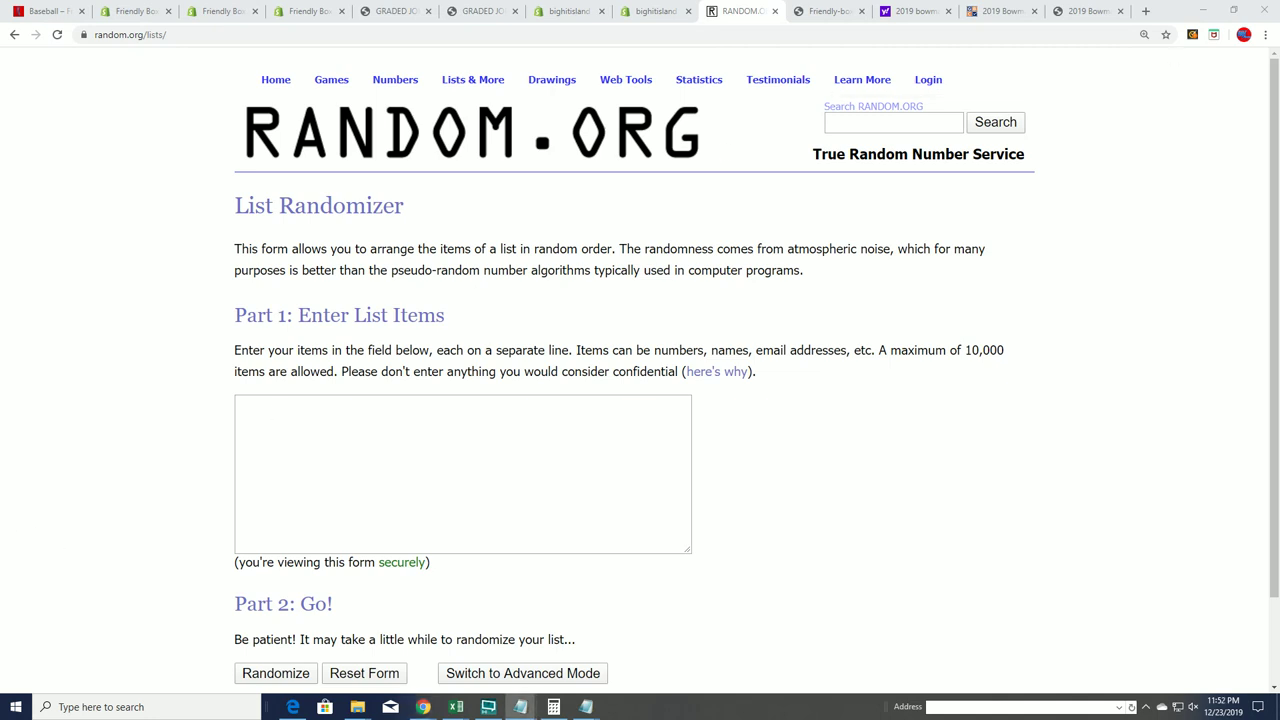
left_click_drag(647, 404, 530, 174)
right_click(568, 182)
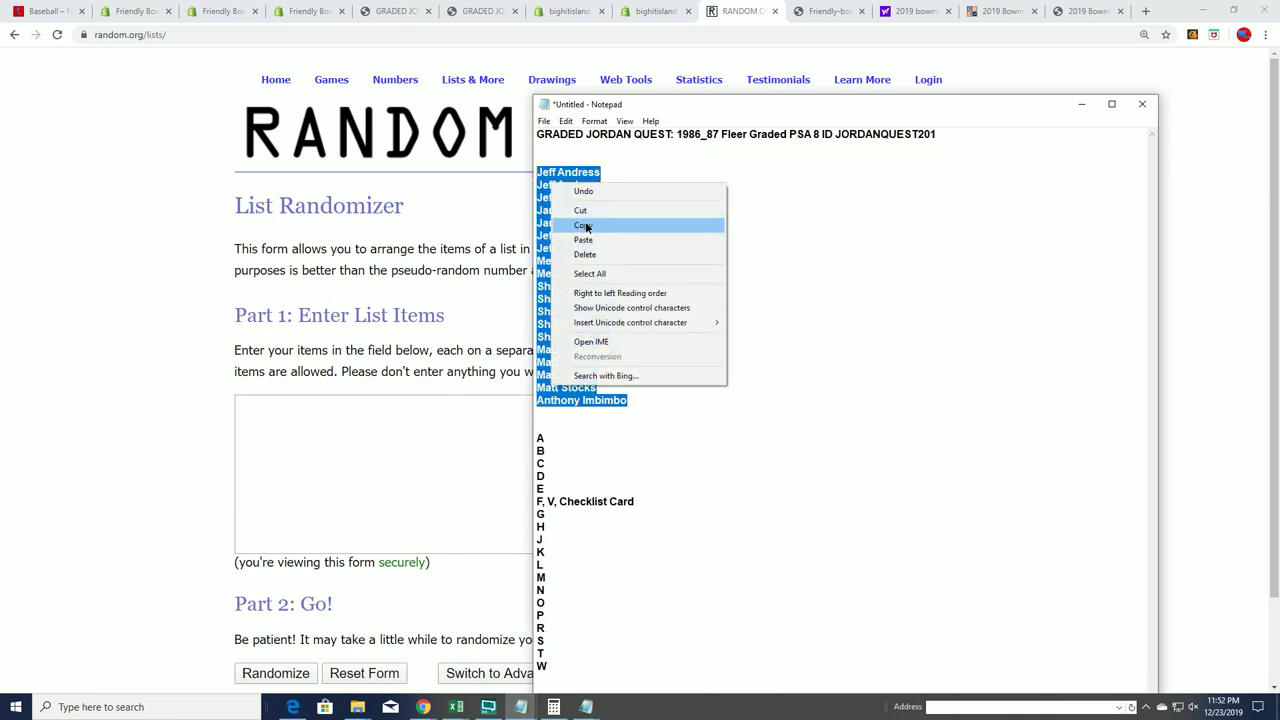
left_click(586, 228)
right_click(256, 410)
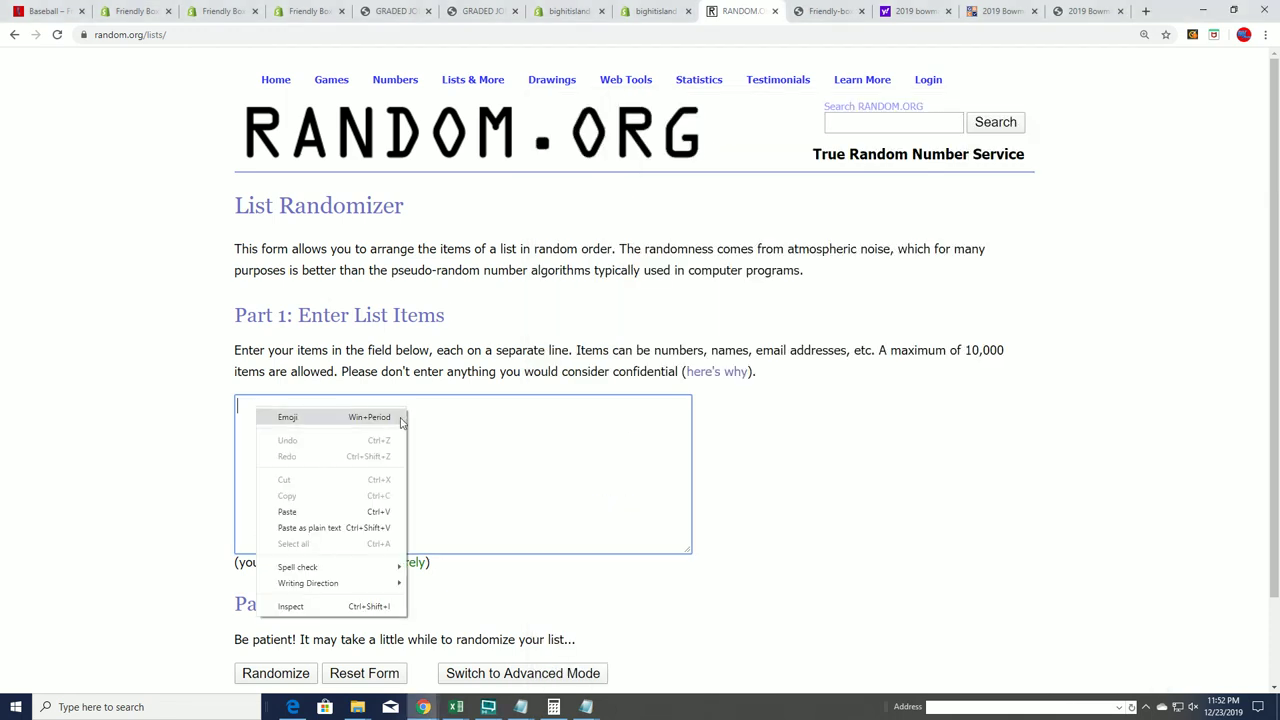
left_click(301, 511)
scroll(746, 503, "down", 2)
left_click(275, 572)
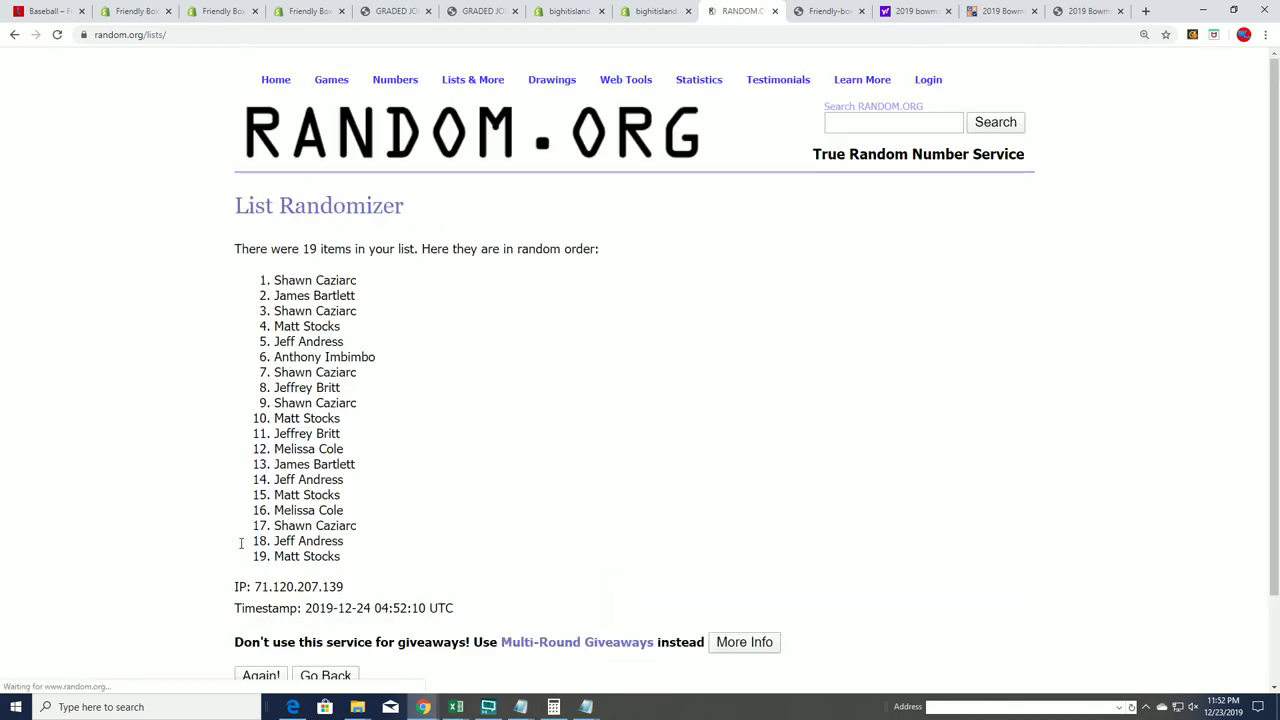
- Randomize the owner names again until the list has been randomized 7 times
scroll(240, 543, "down", 2)
left_click(250, 573)
scroll(251, 588, "down", 2)
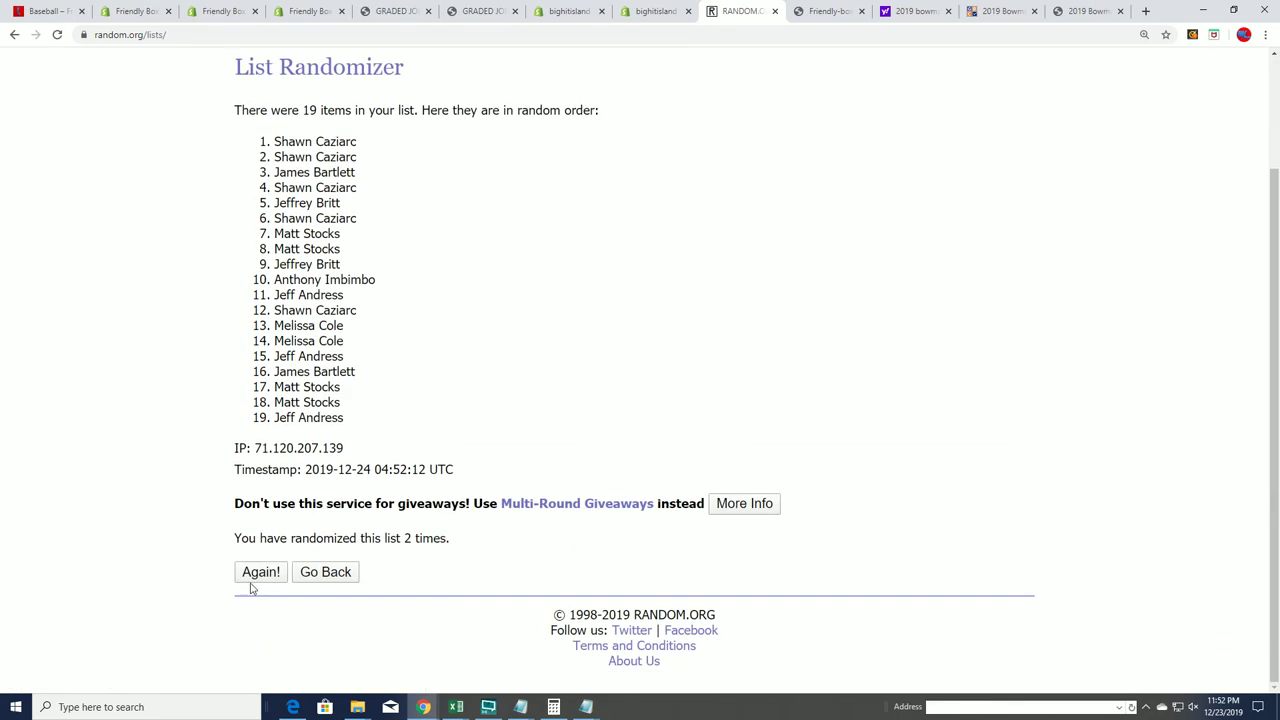
left_click(254, 576)
scroll(262, 585, "down", 2)
left_click(258, 576)
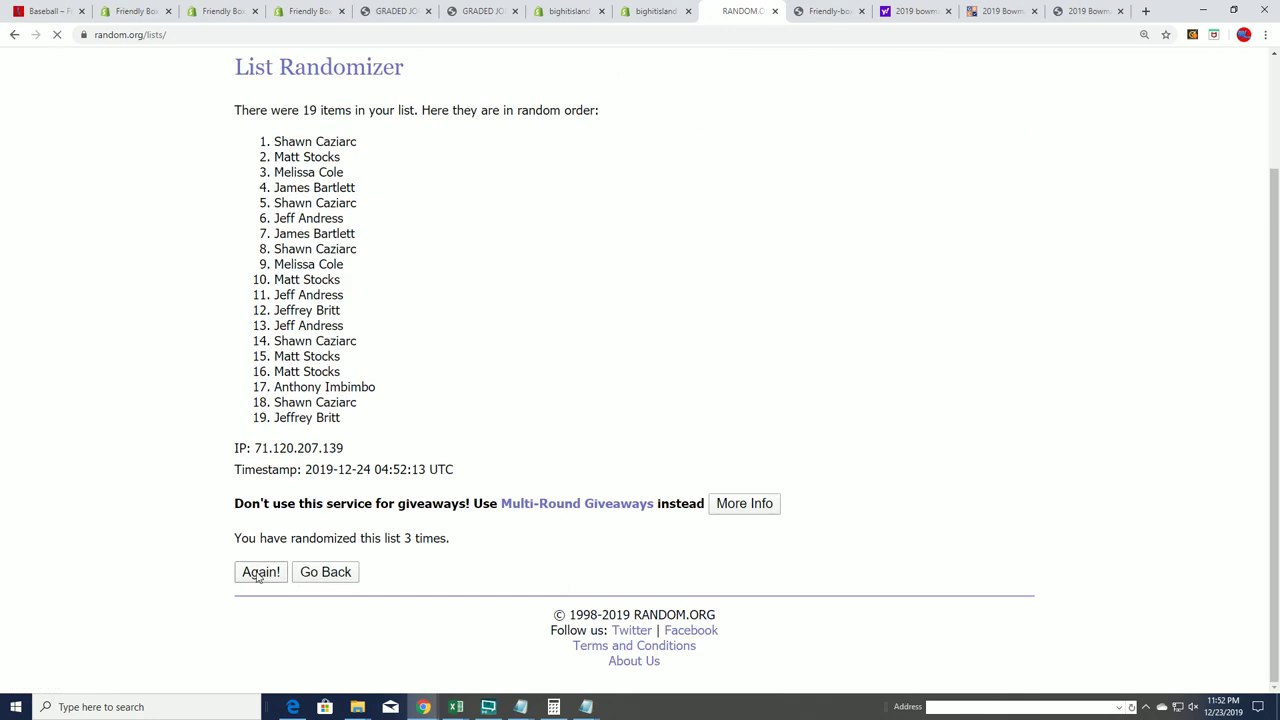
left_click(254, 573)
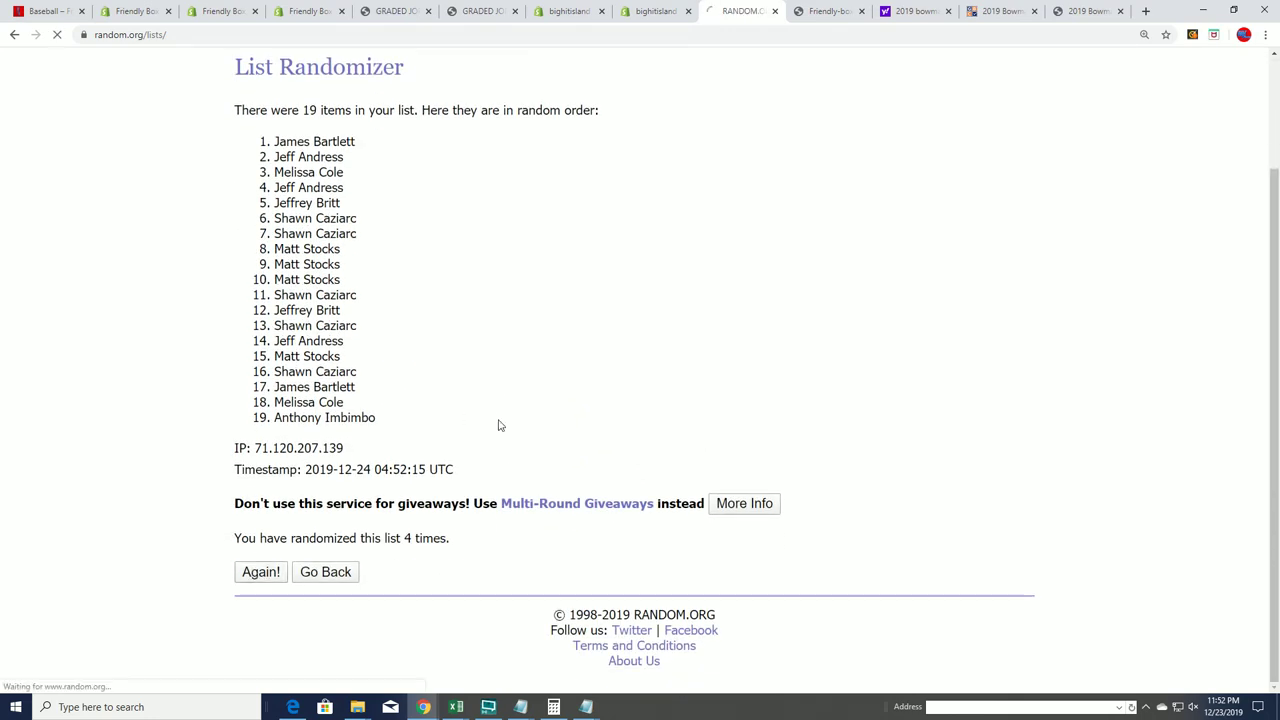
left_click(258, 576)
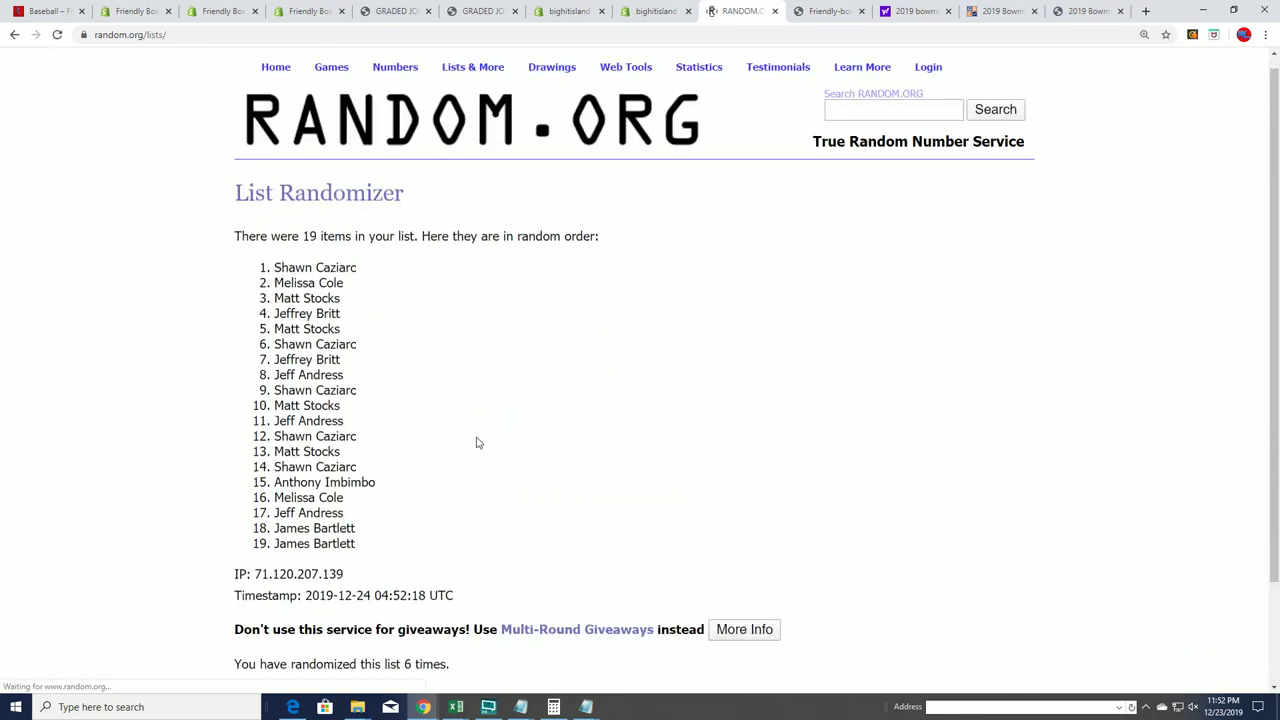
scroll(476, 443, "down", 2)
left_click(262, 576)
scroll(395, 193, "down", 2)
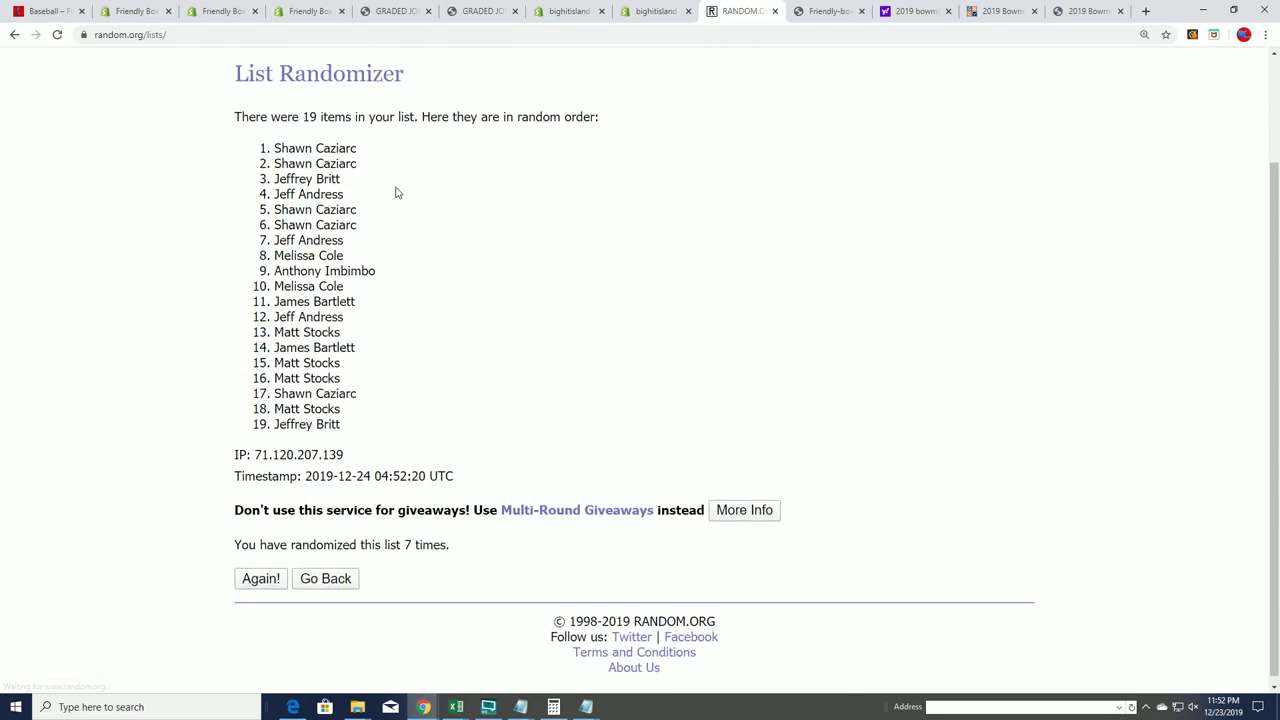
- Copy the randomized owner names into the Owners column of the Excel sheet from cell A2, matching the destination formatting
left_click_drag(273, 141, 371, 426)
right_click(301, 354)
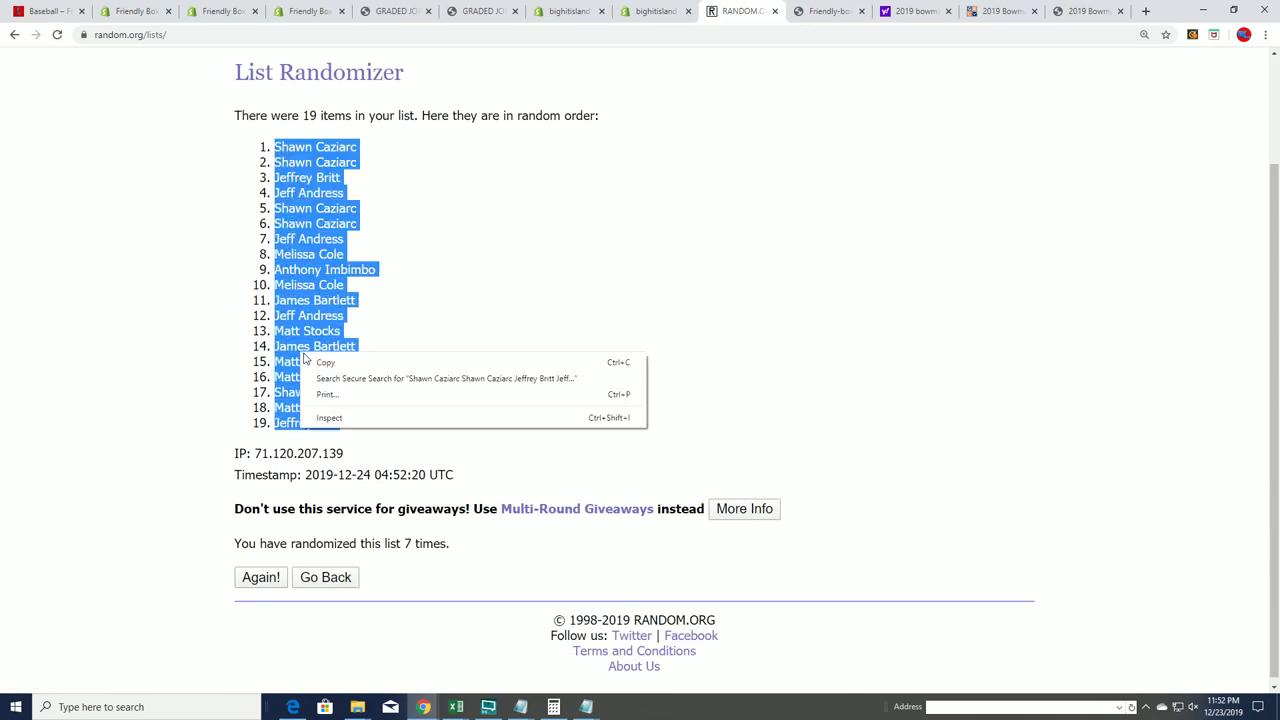
left_click(325, 362)
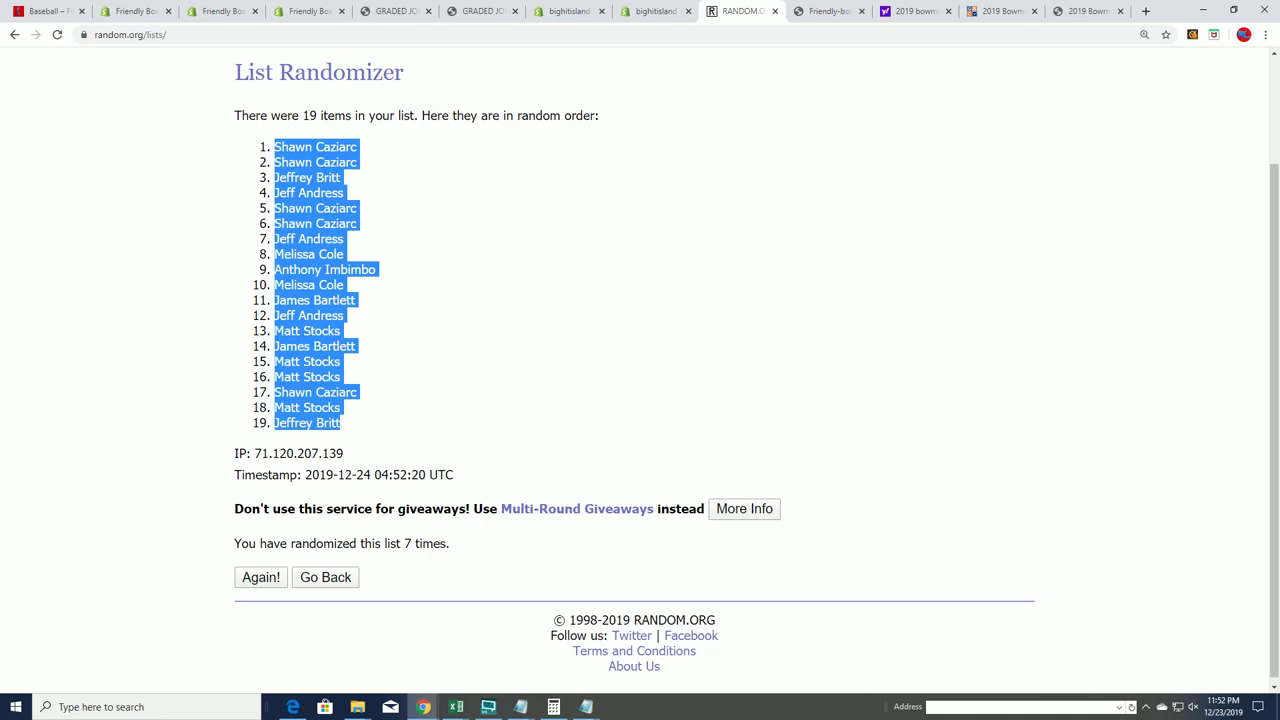
key("alt+Tab")
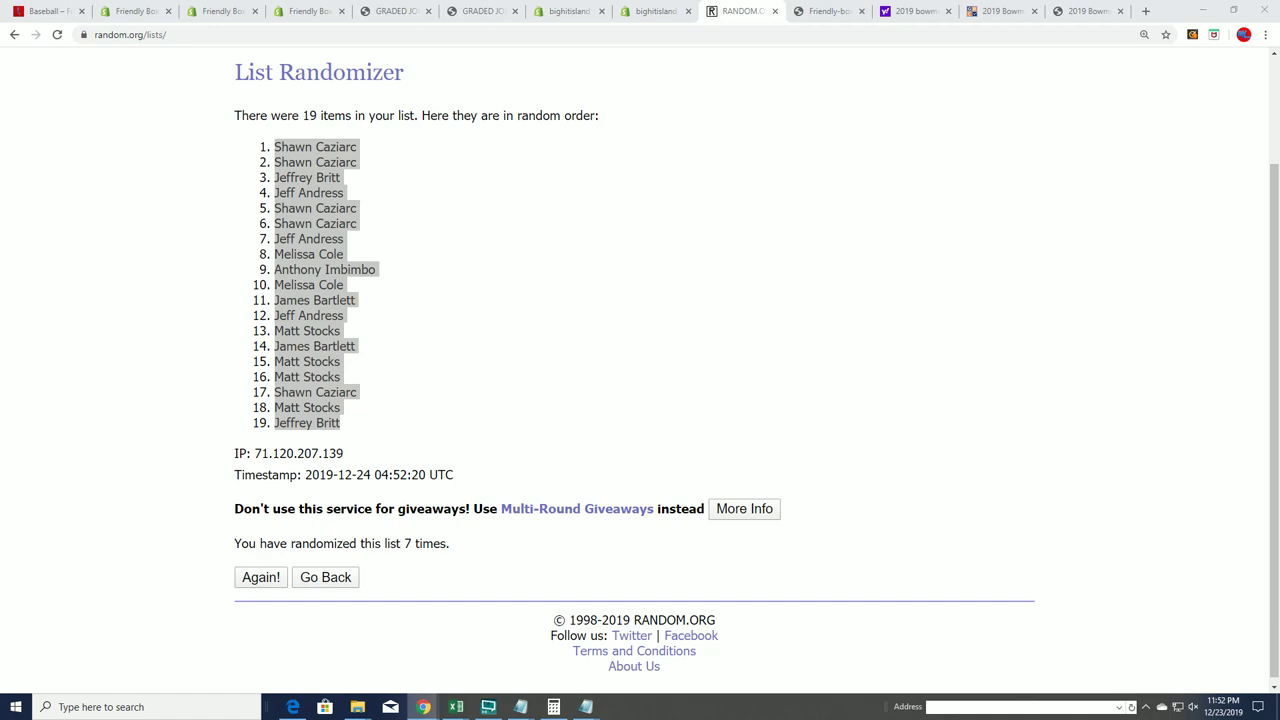
key("alt+Tab")
left_click(61, 190)
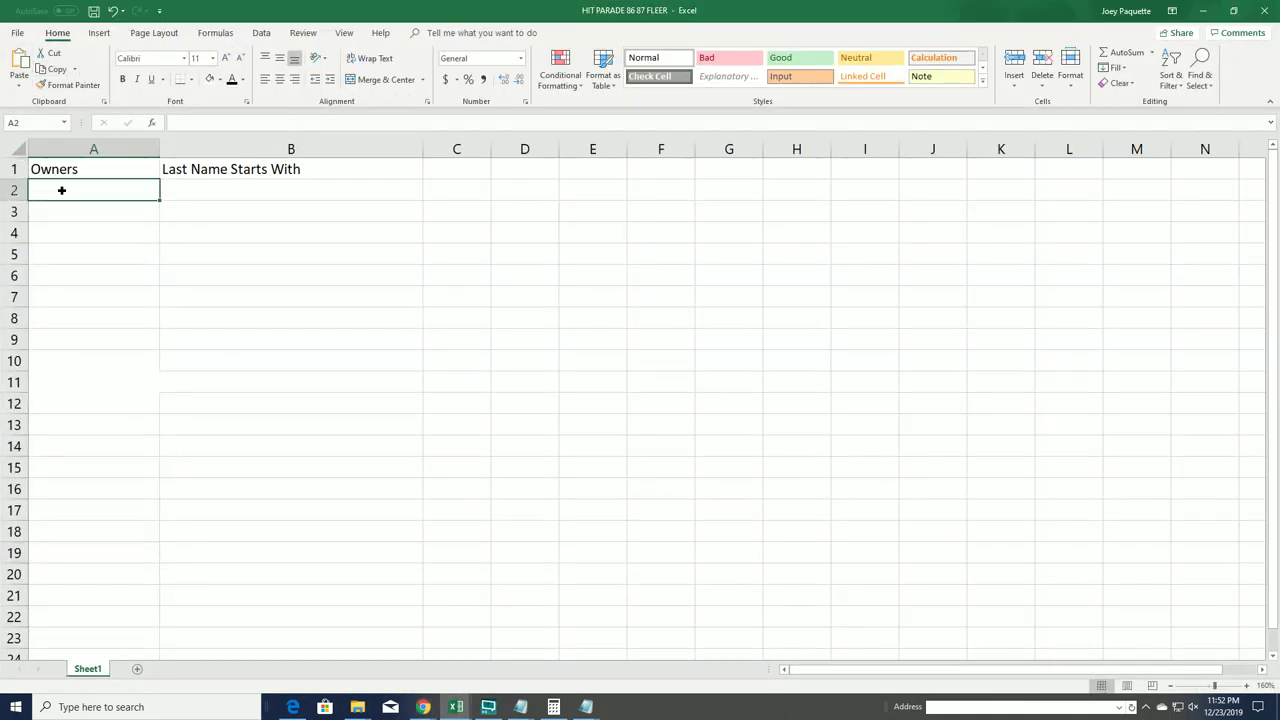
right_click(61, 190)
left_click(111, 250)
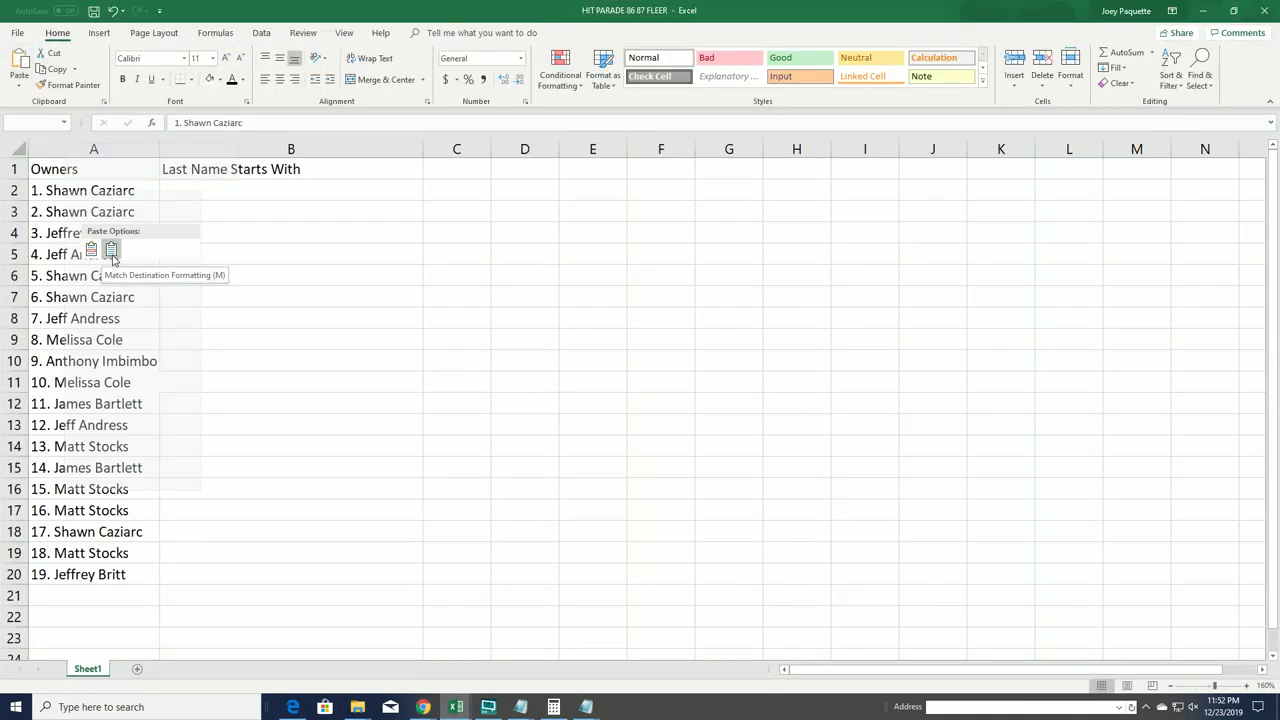
left_click(197, 193)
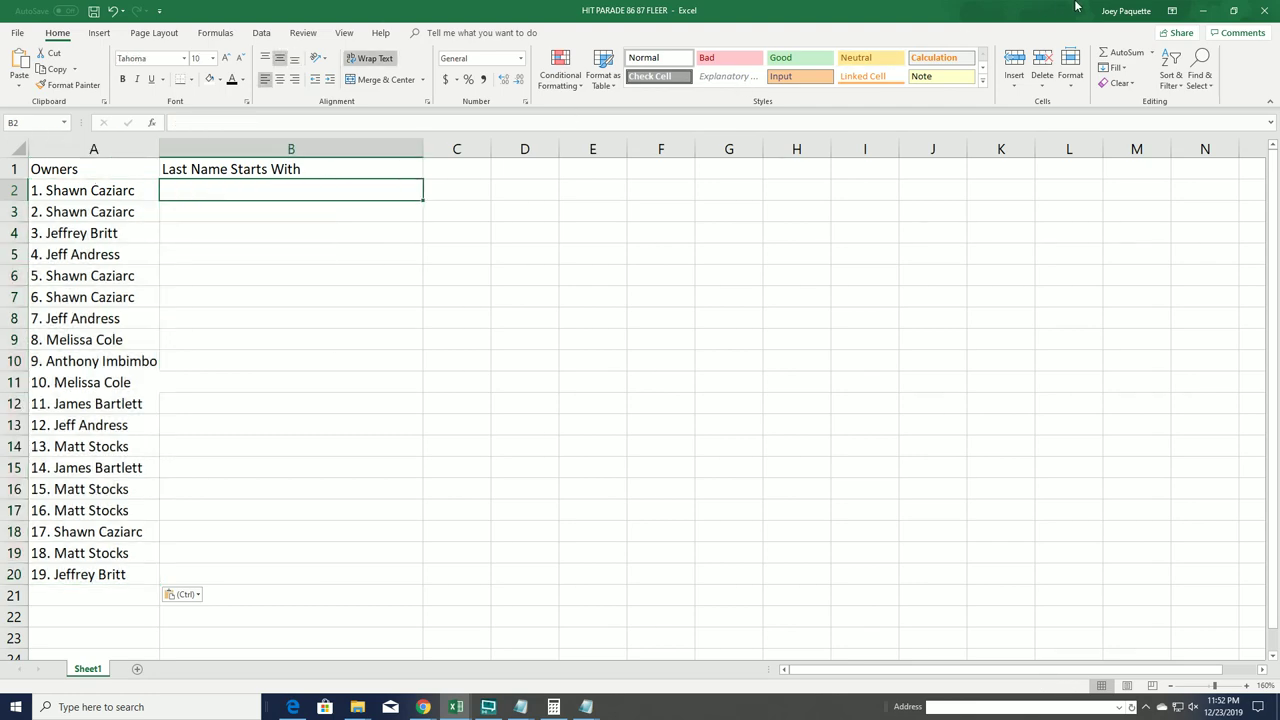
- Switch back to RANDOM.ORG in the browser and open a blank List Randomizer form
left_click(1203, 10)
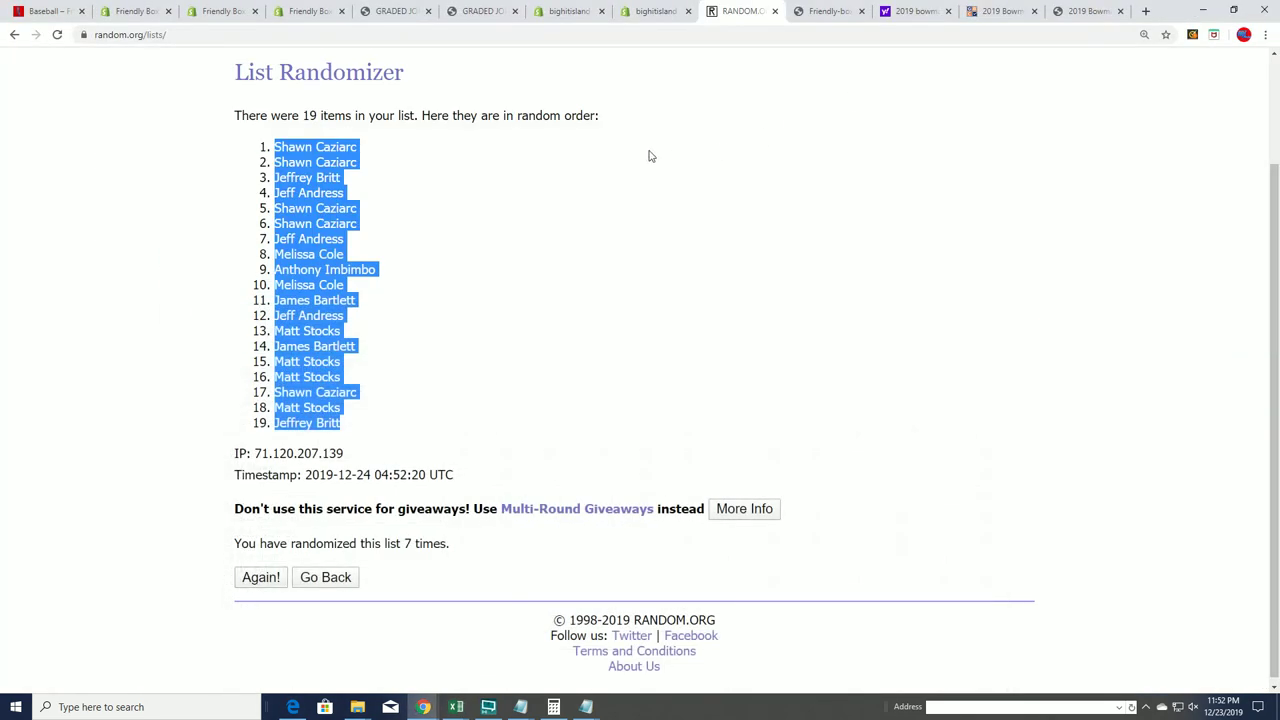
scroll(648, 156, "up", 2)
mouse_move(471, 80)
left_click(492, 102)
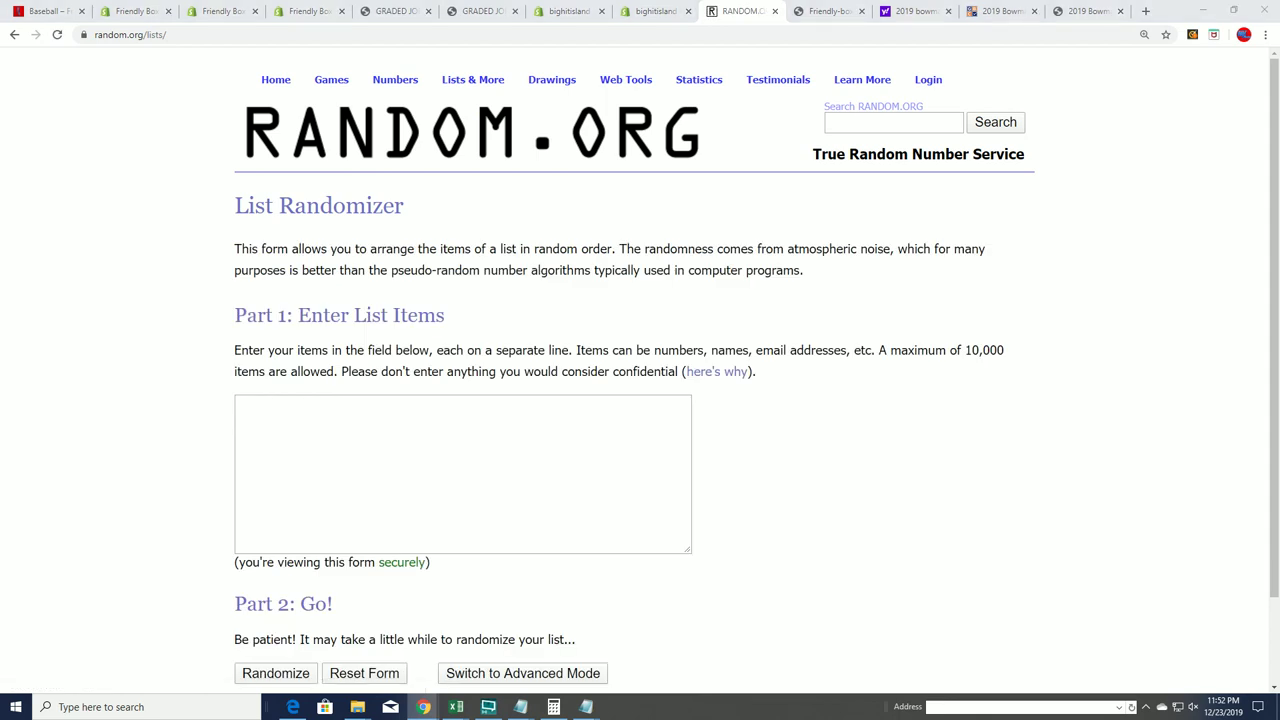
- Copy the letter list from A to W, including "F, V, Checklist Card", from Notepad into the form and randomize it
key("alt+Tab")
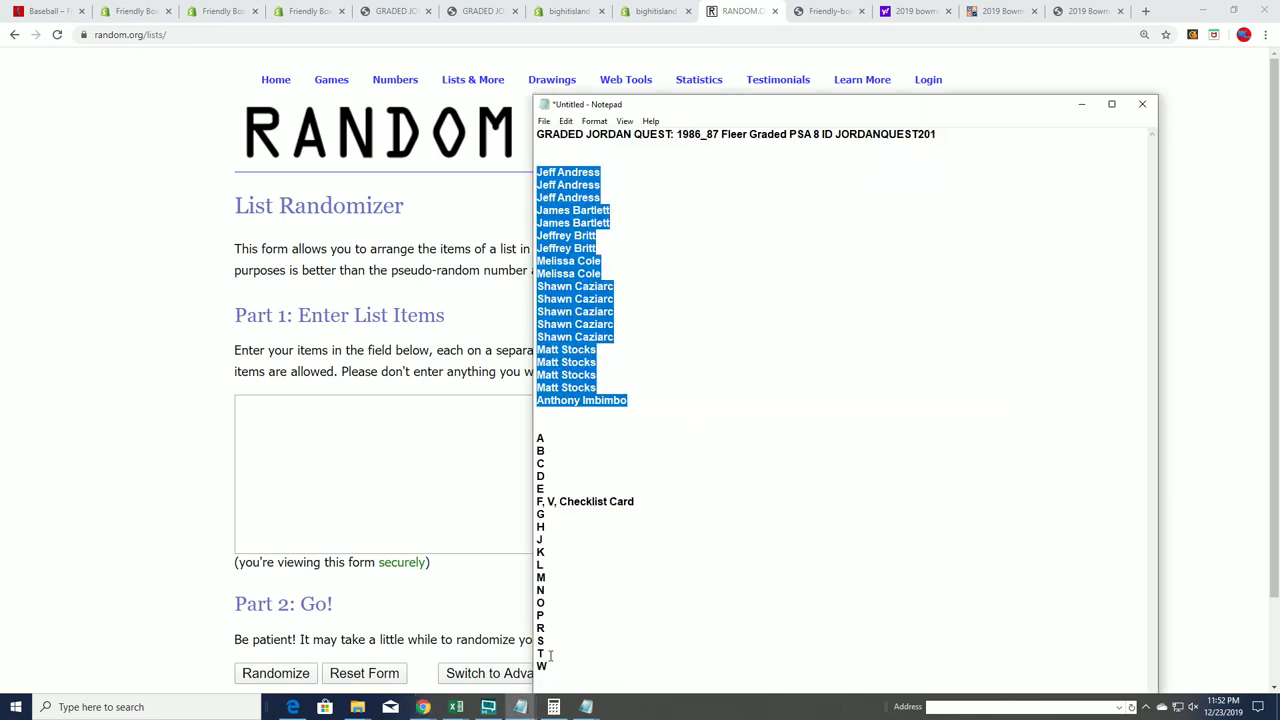
left_click_drag(548, 667, 537, 438)
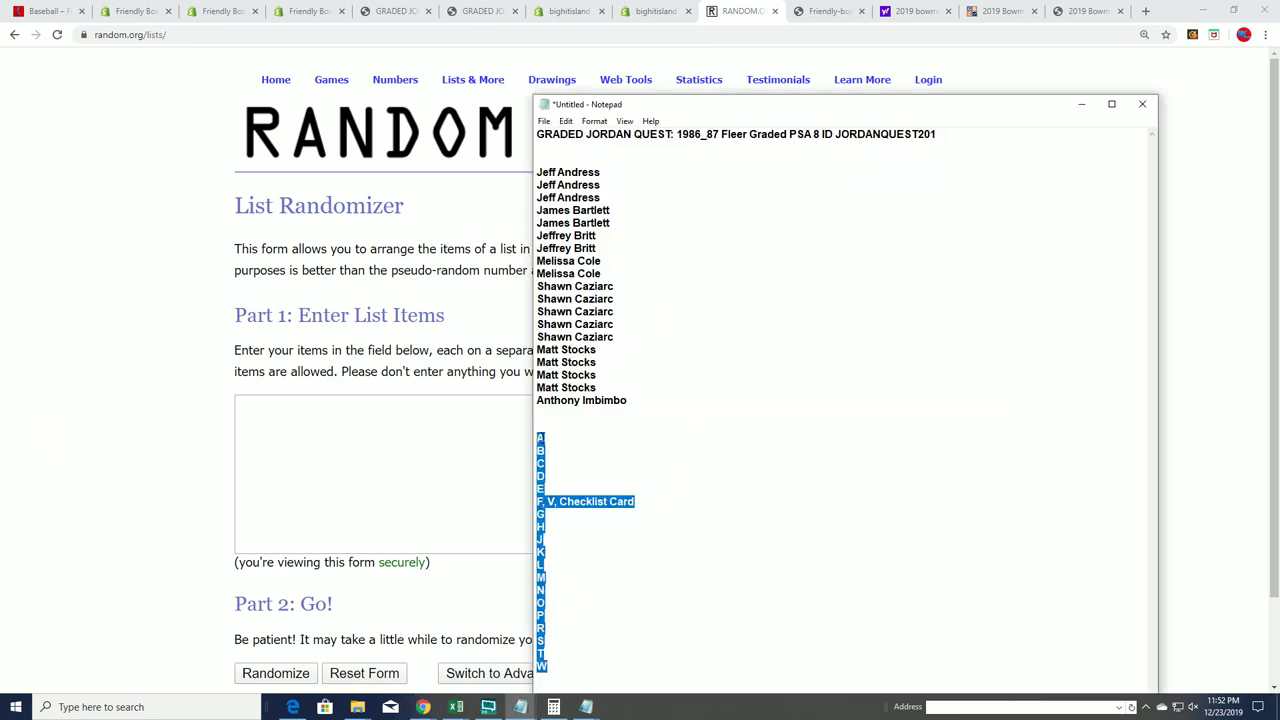
right_click(540, 438)
left_click(588, 482)
right_click(256, 404)
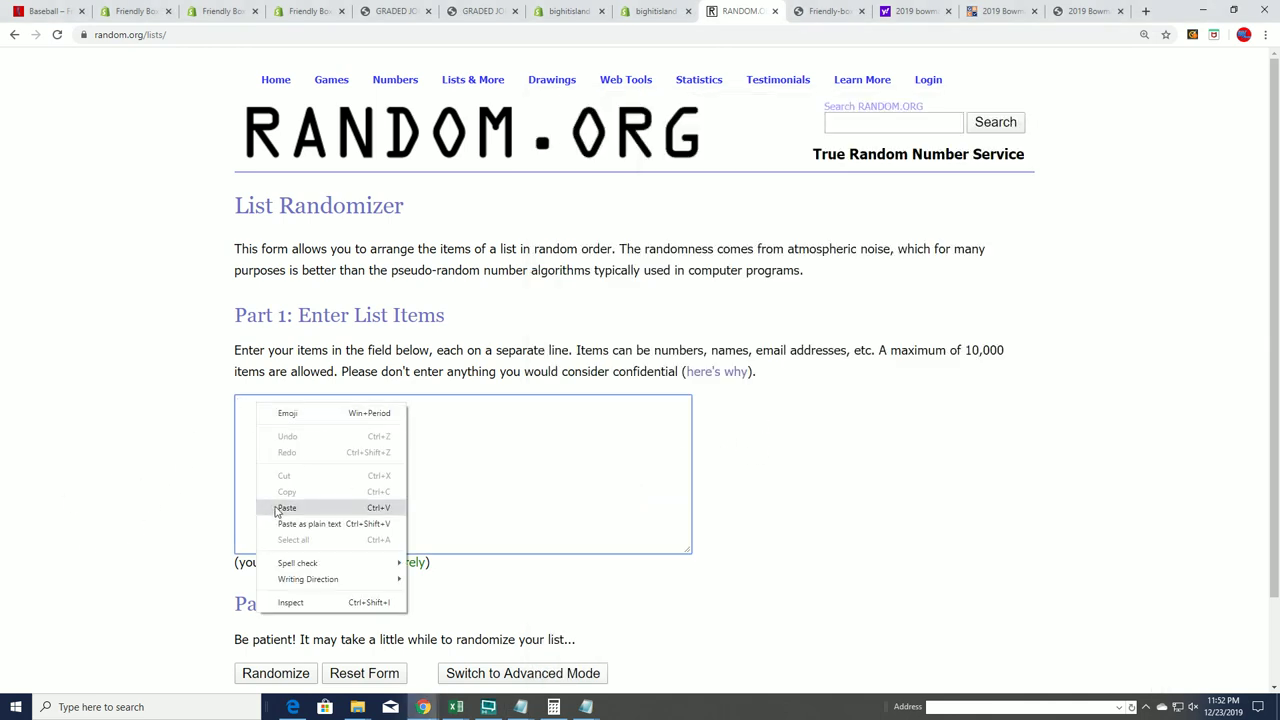
left_click(278, 510)
scroll(500, 560, "down", 1)
left_click(276, 573)
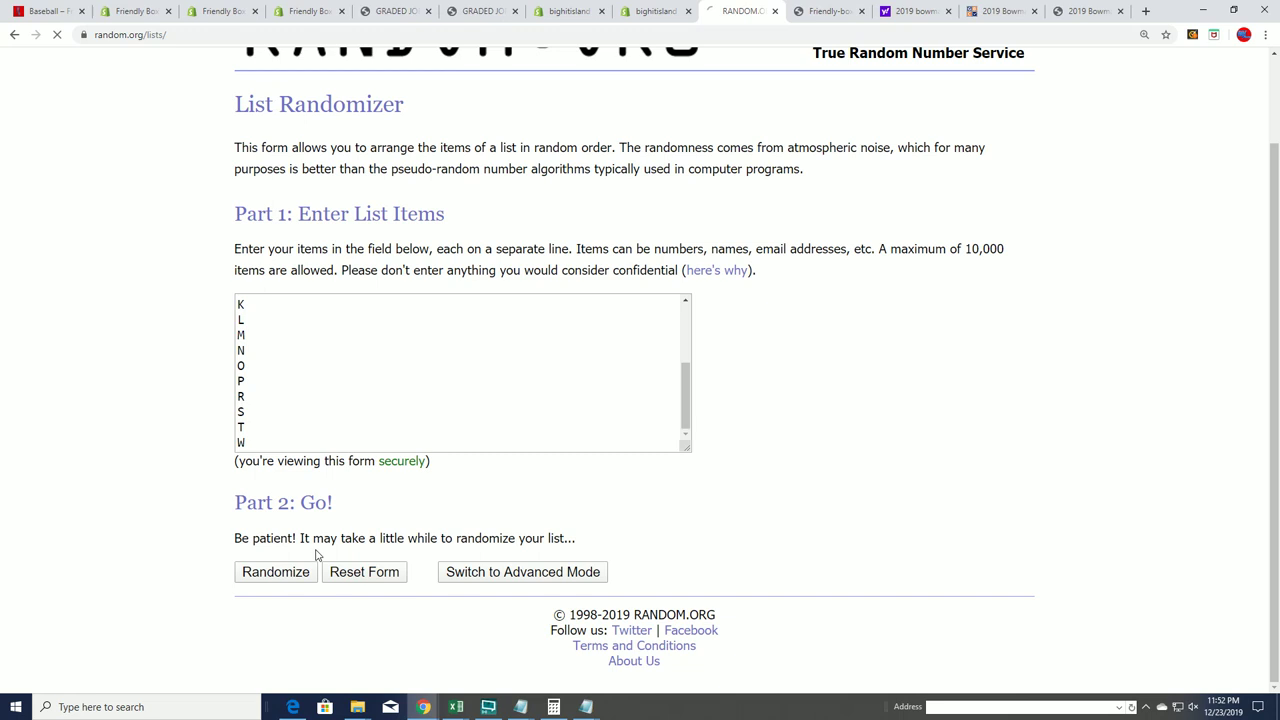
- Randomize the letter list again until it has been randomized 7 times
scroll(297, 547, "down", 2)
left_click(252, 572)
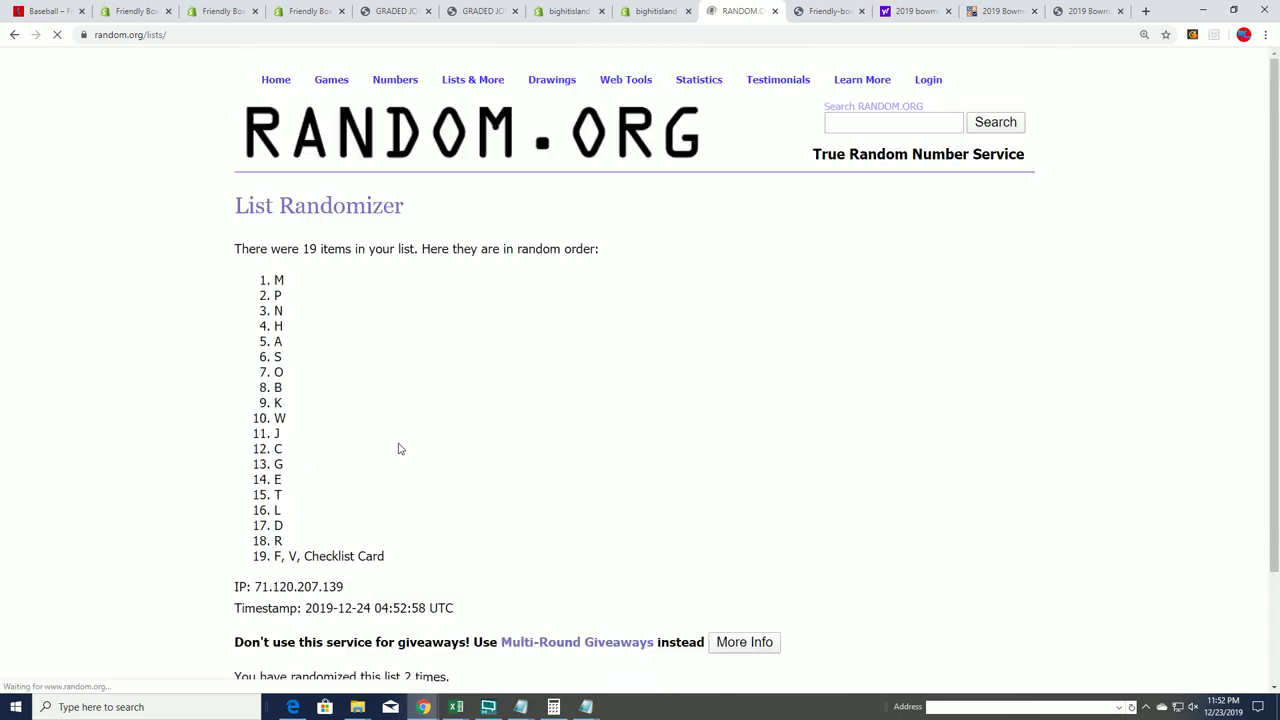
scroll(250, 570, "down", 2)
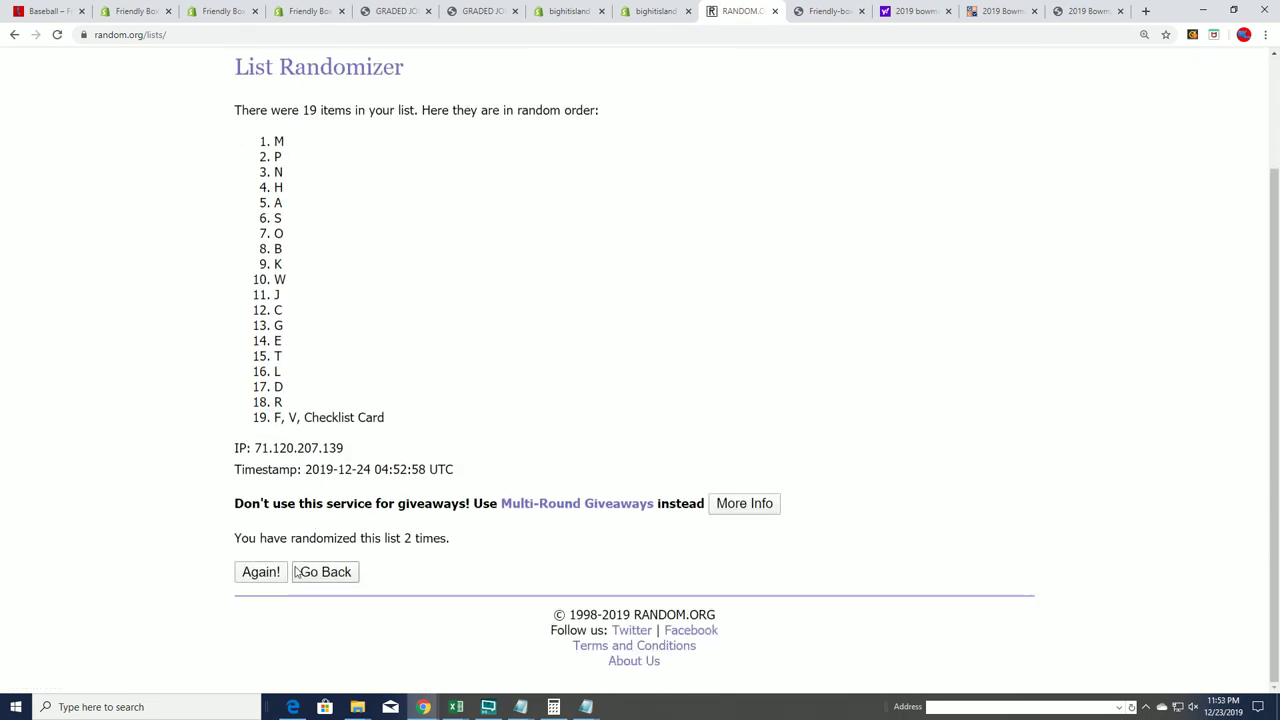
left_click(241, 572)
scroll(244, 572, "down", 2)
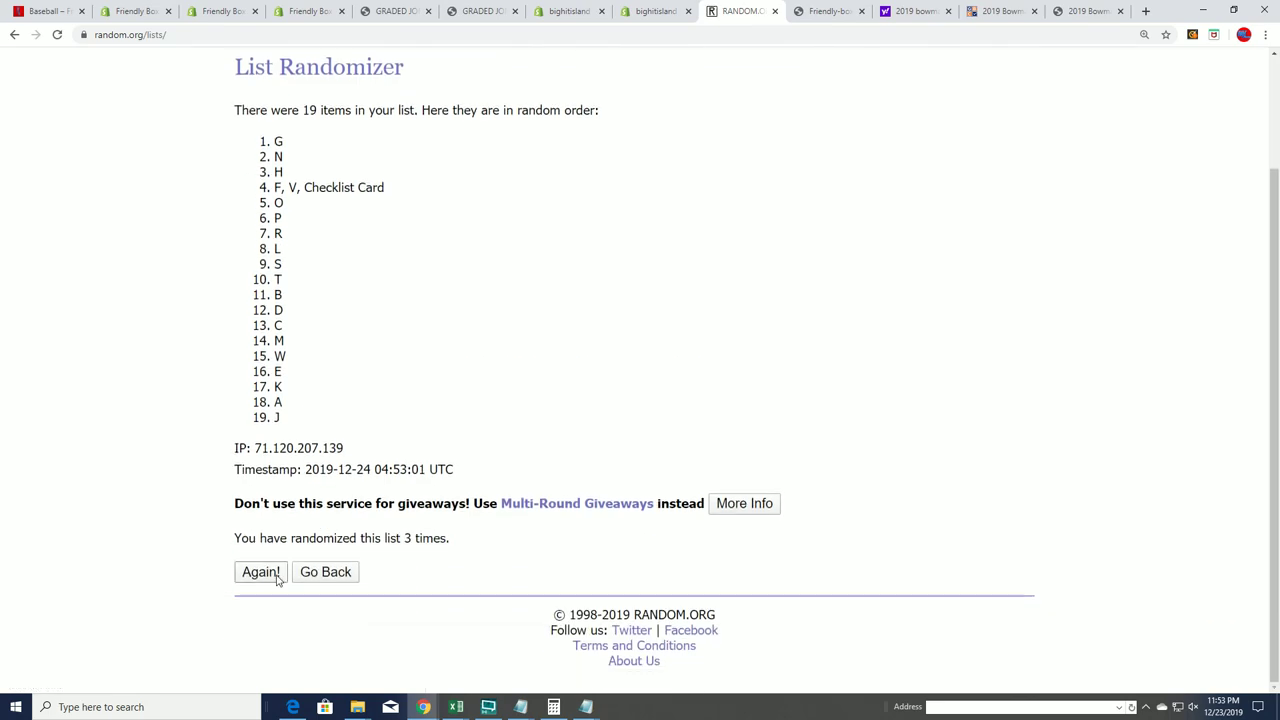
left_click(243, 571)
scroll(246, 572, "down", 2)
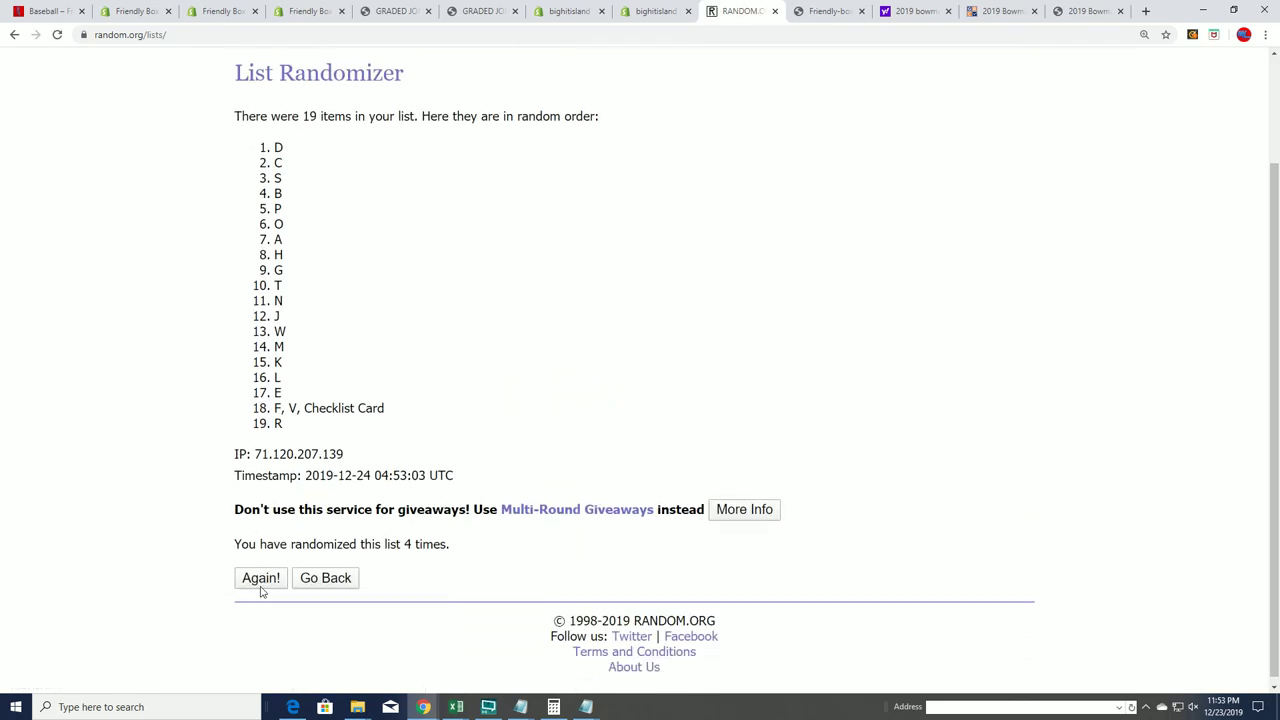
left_click(246, 573)
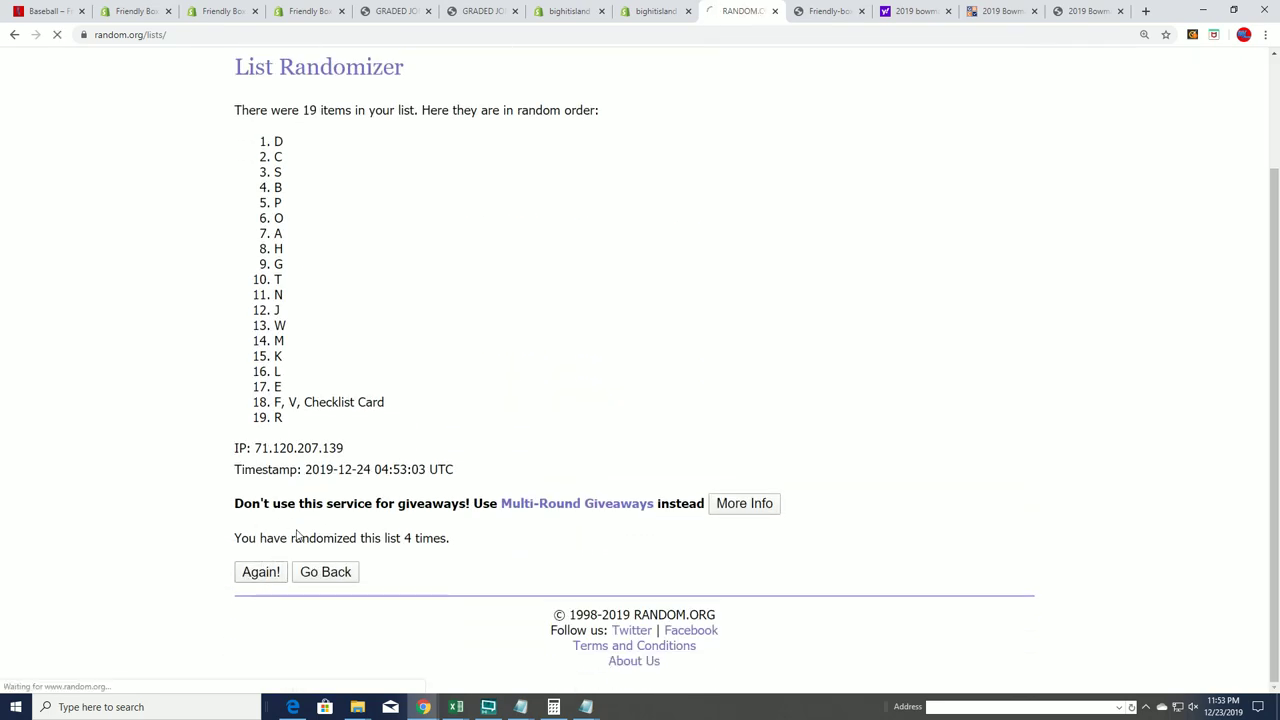
left_click(256, 570)
scroll(414, 460, "down", 2)
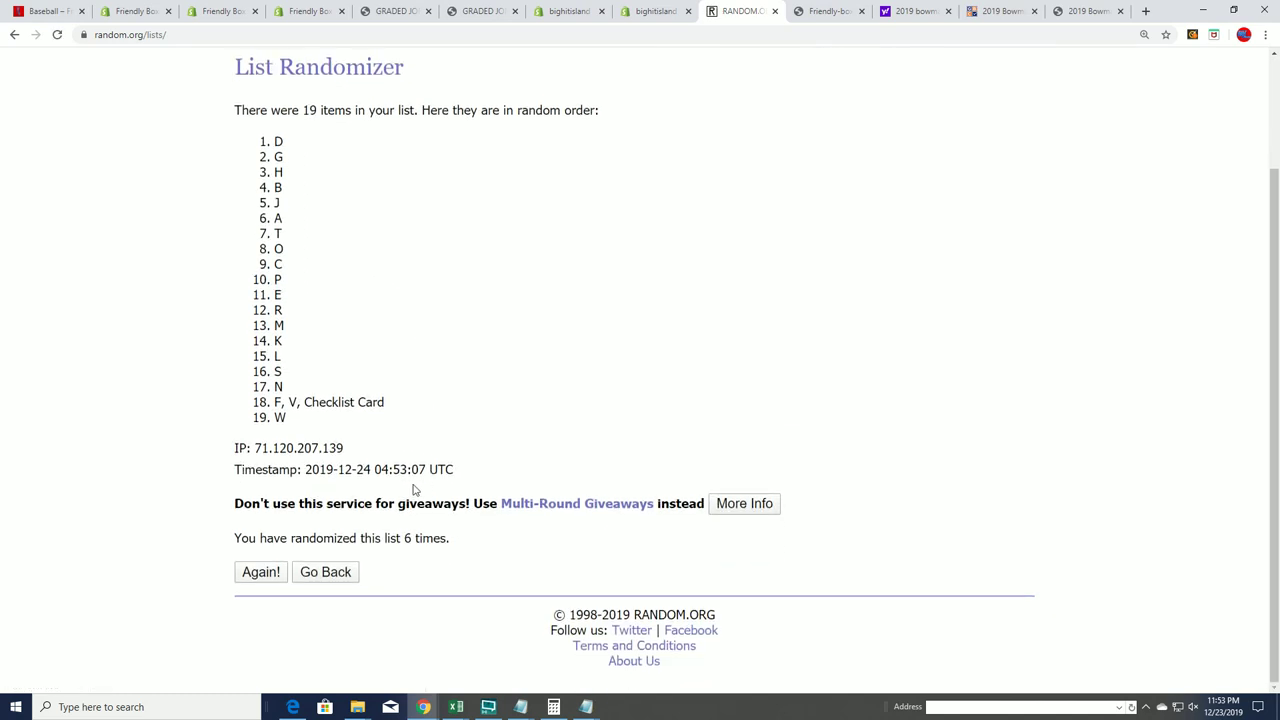
left_click(256, 577)
scroll(363, 380, "down", 2)
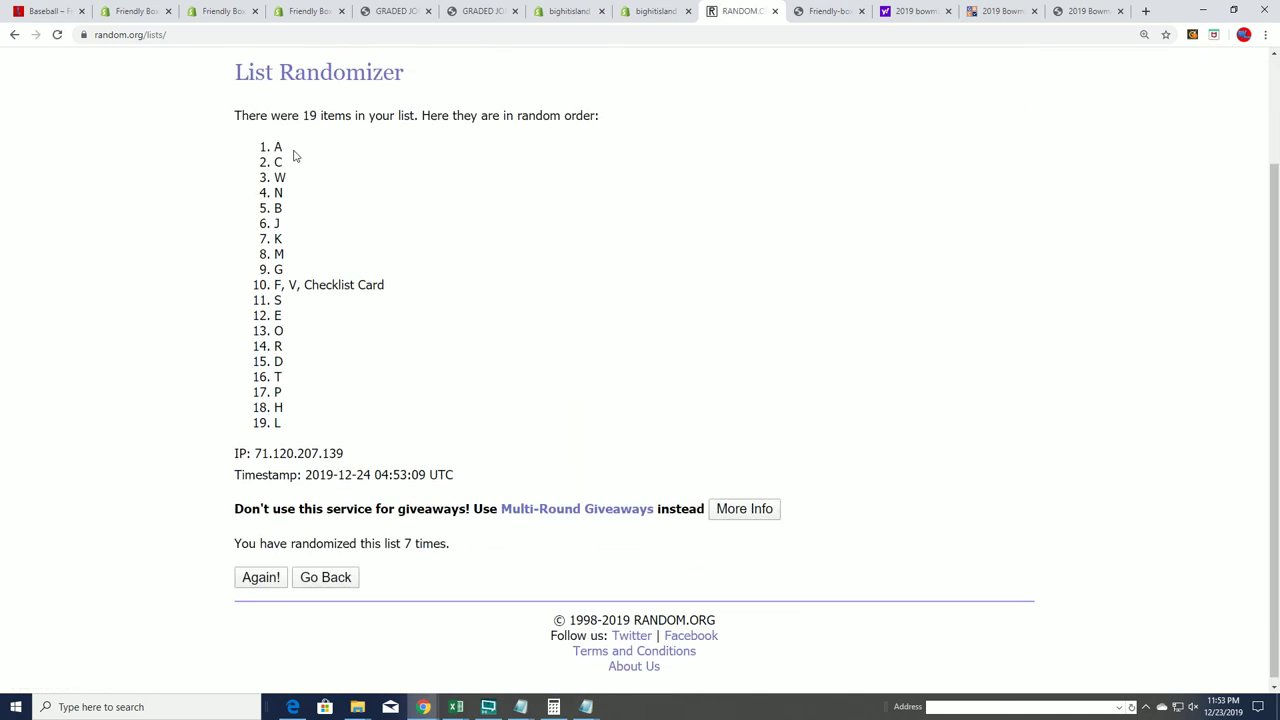
- Copy the randomized letters into the Last Name Starts With column of the Excel sheet, starting at cell B2
left_click_drag(277, 142, 329, 428)
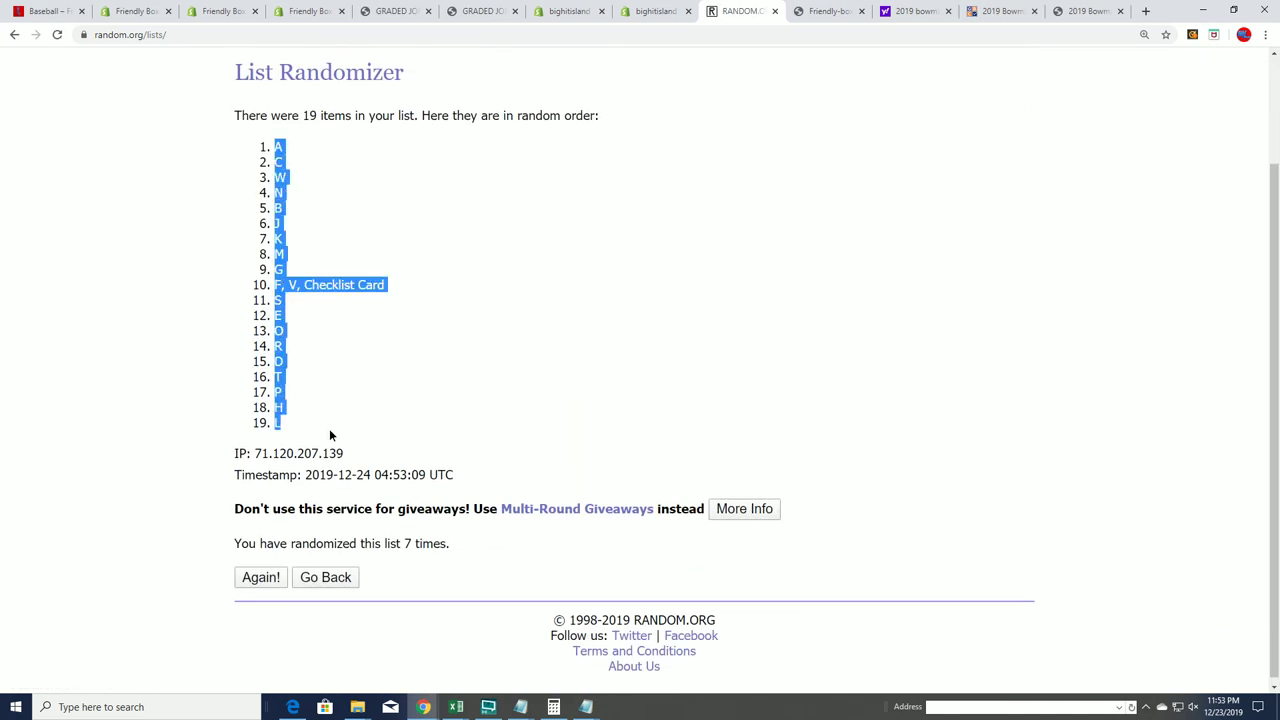
right_click(301, 289)
left_click(318, 296)
key("alt+Tab")
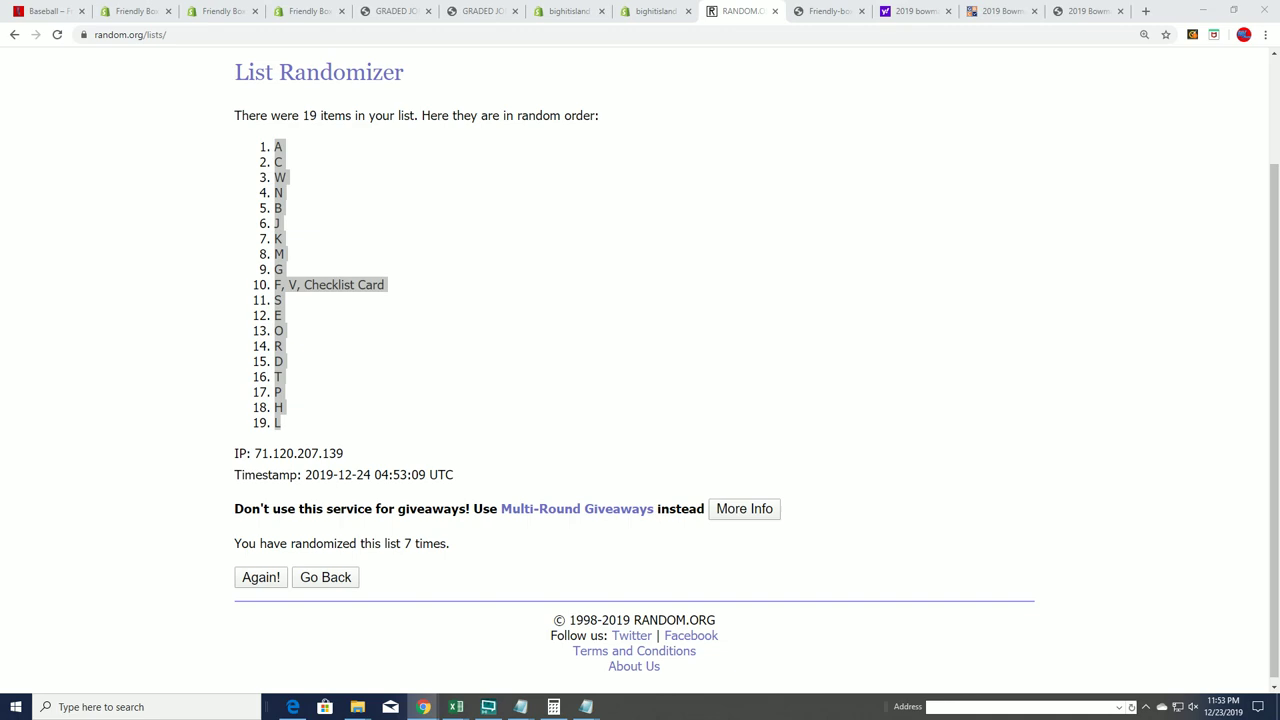
left_click(456, 707)
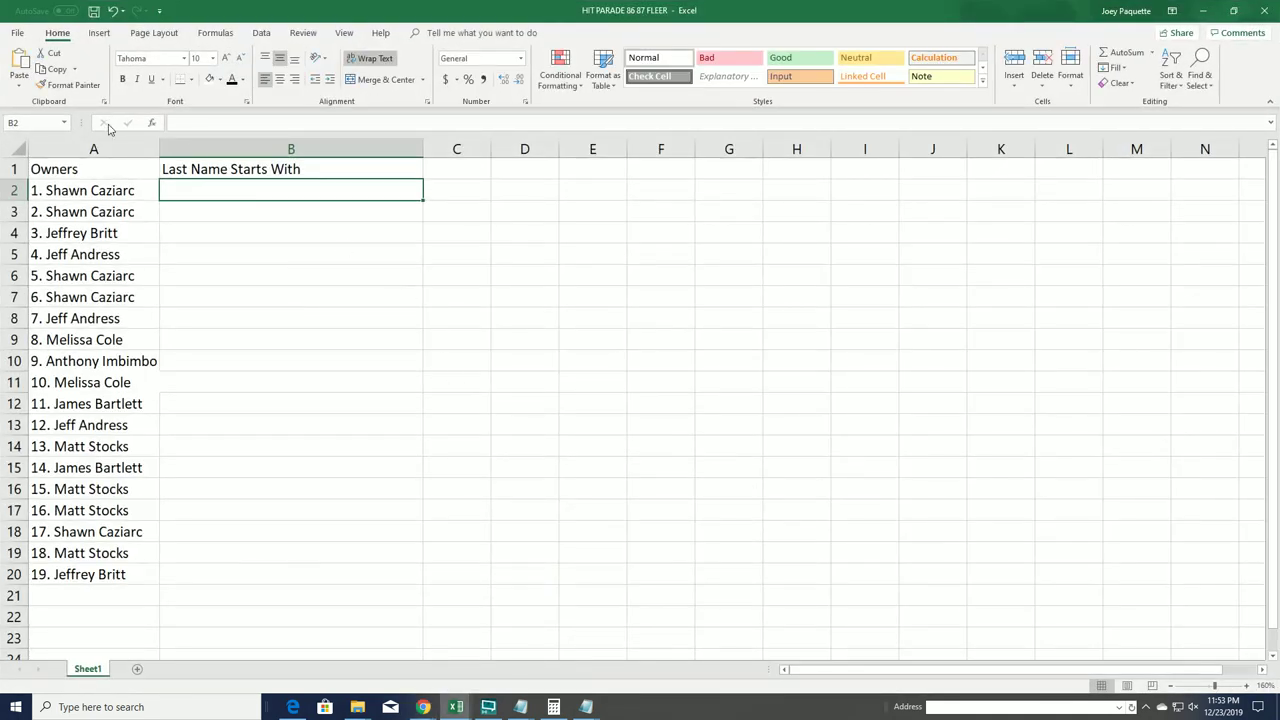
right_click(186, 187)
left_click(240, 248)
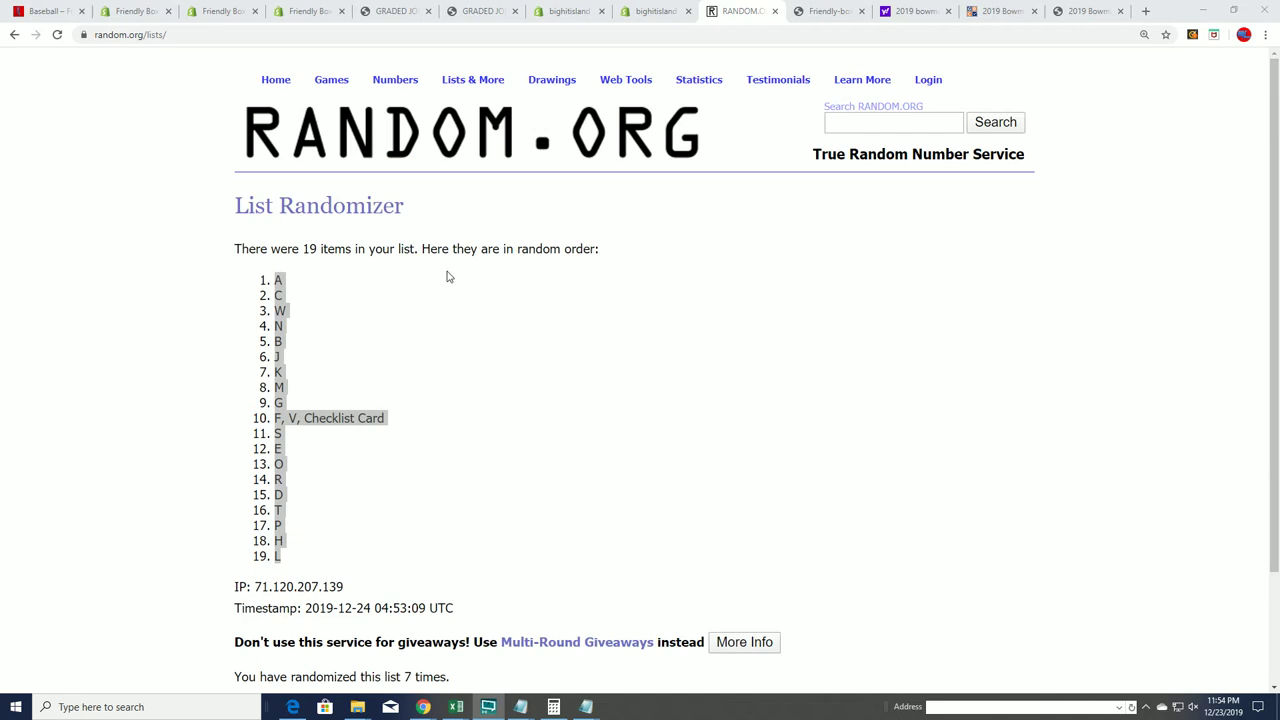
- Open a blank List Randomizer form in the browser and paste the numbered list of 19 owners into it
left_click(470, 103)
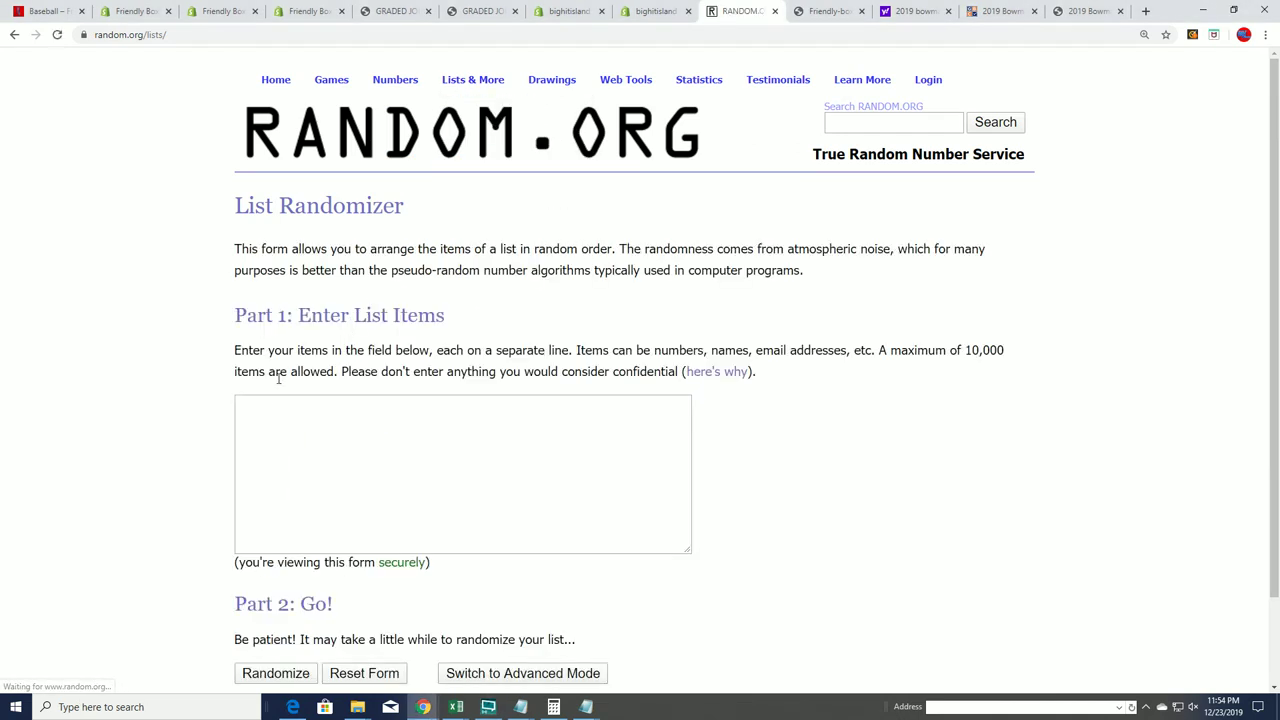
left_click(250, 405)
right_click(256, 407)
left_click(272, 527)
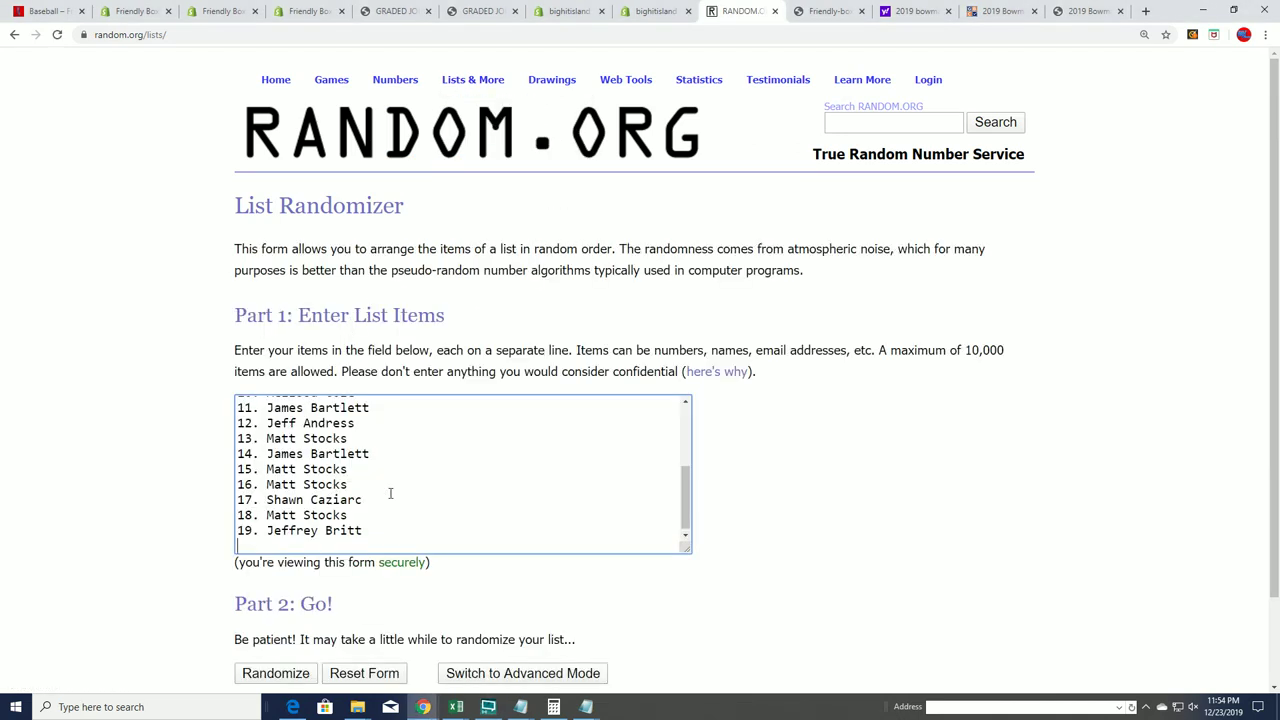
scroll(835, 510, "down", 1)
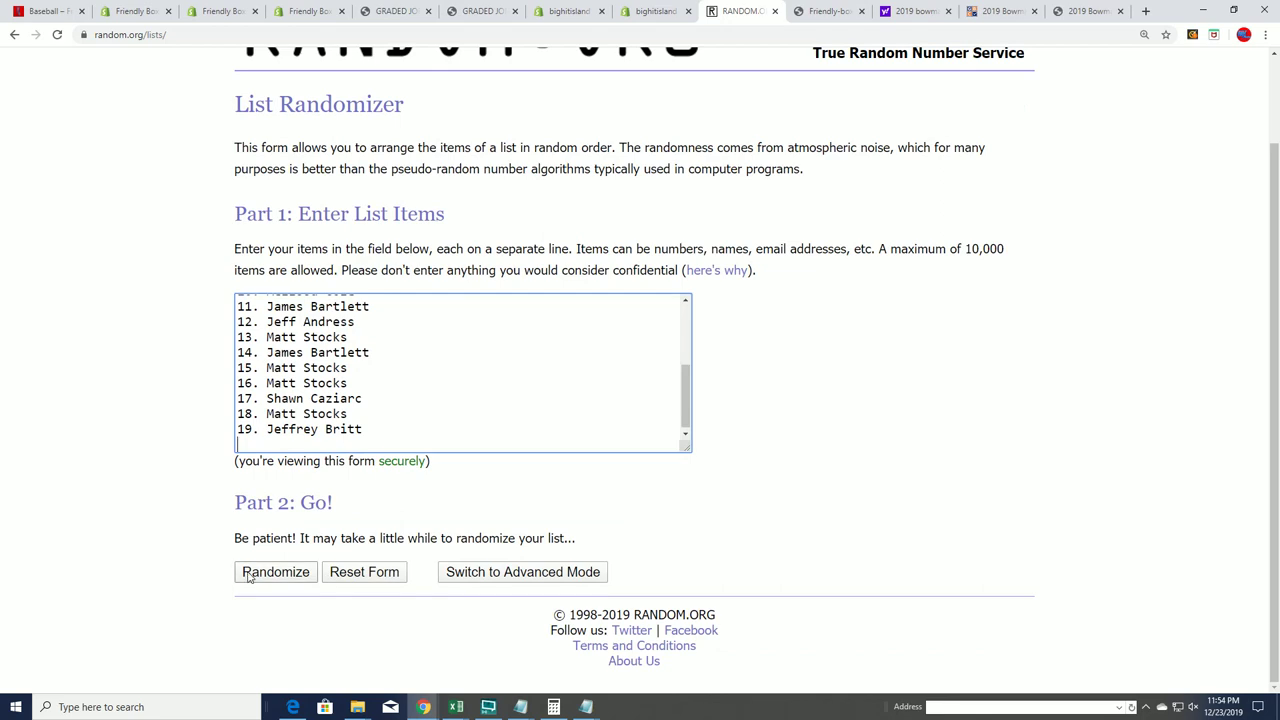
- Randomize the numbered owner list 7 times and highlight the entry in first place
left_click(275, 572)
scroll(540, 460, "down", 1)
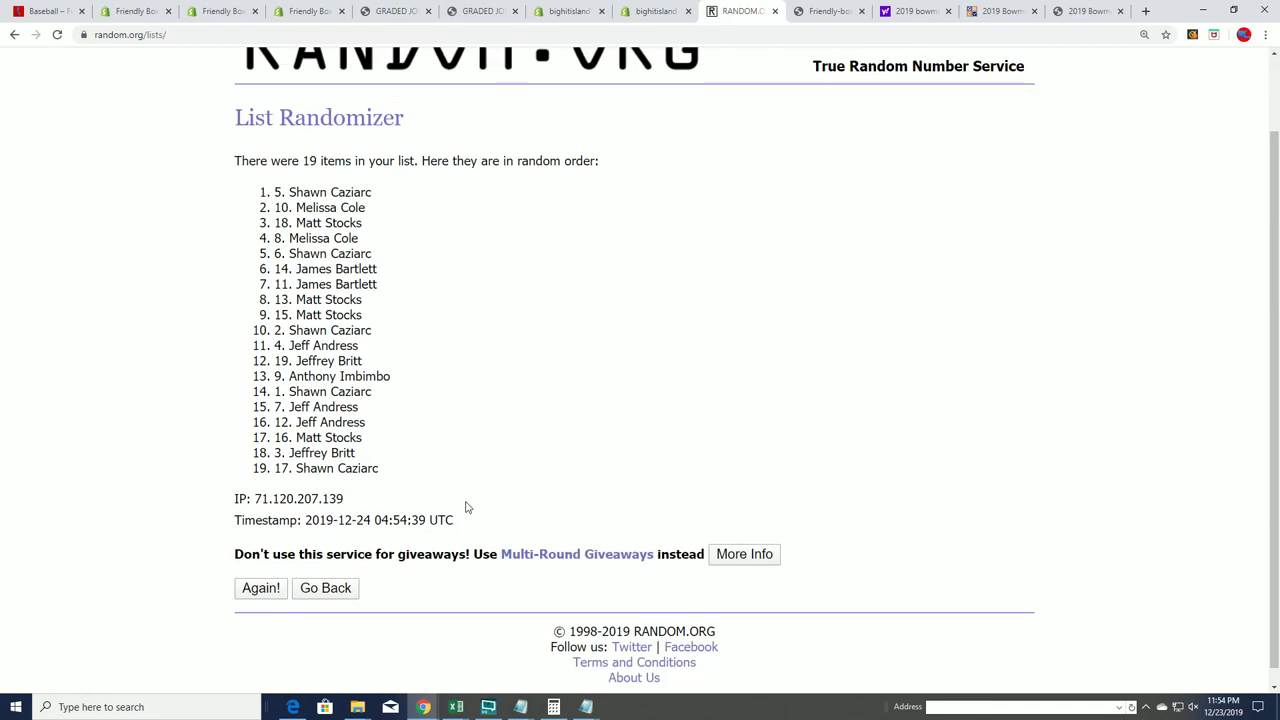
left_click(247, 572)
scroll(254, 573, "down", 2)
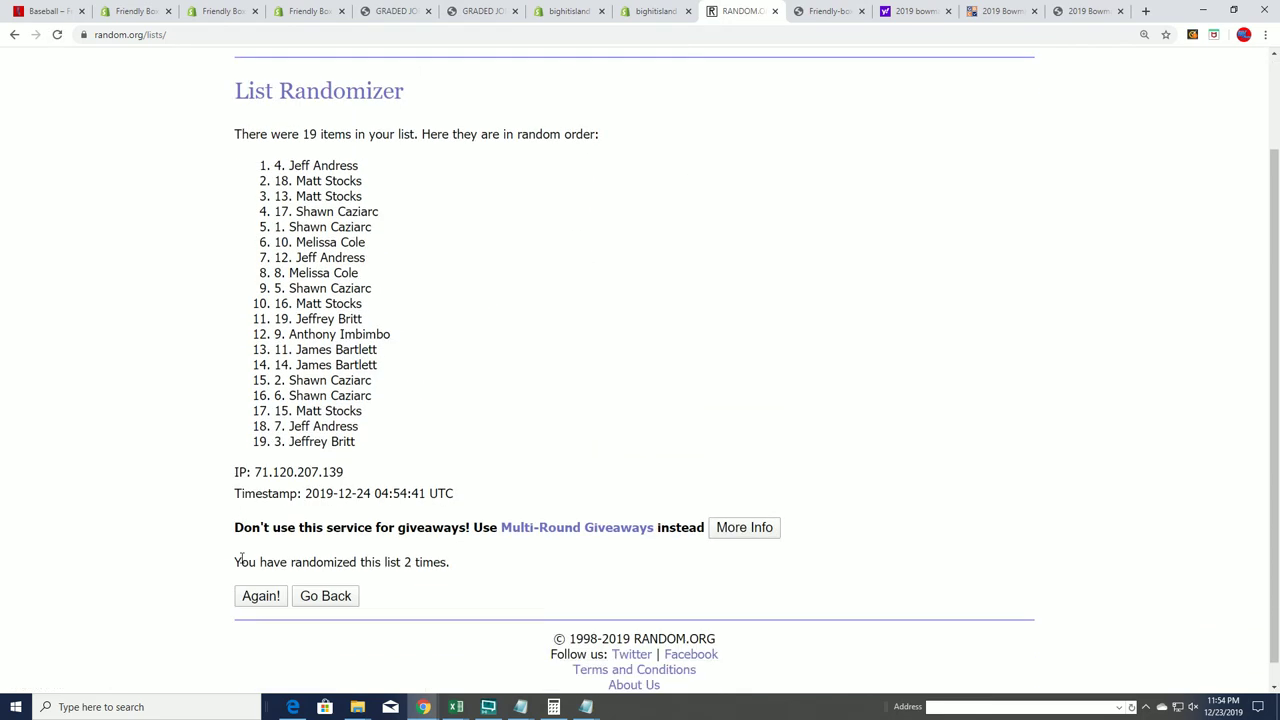
left_click(254, 572)
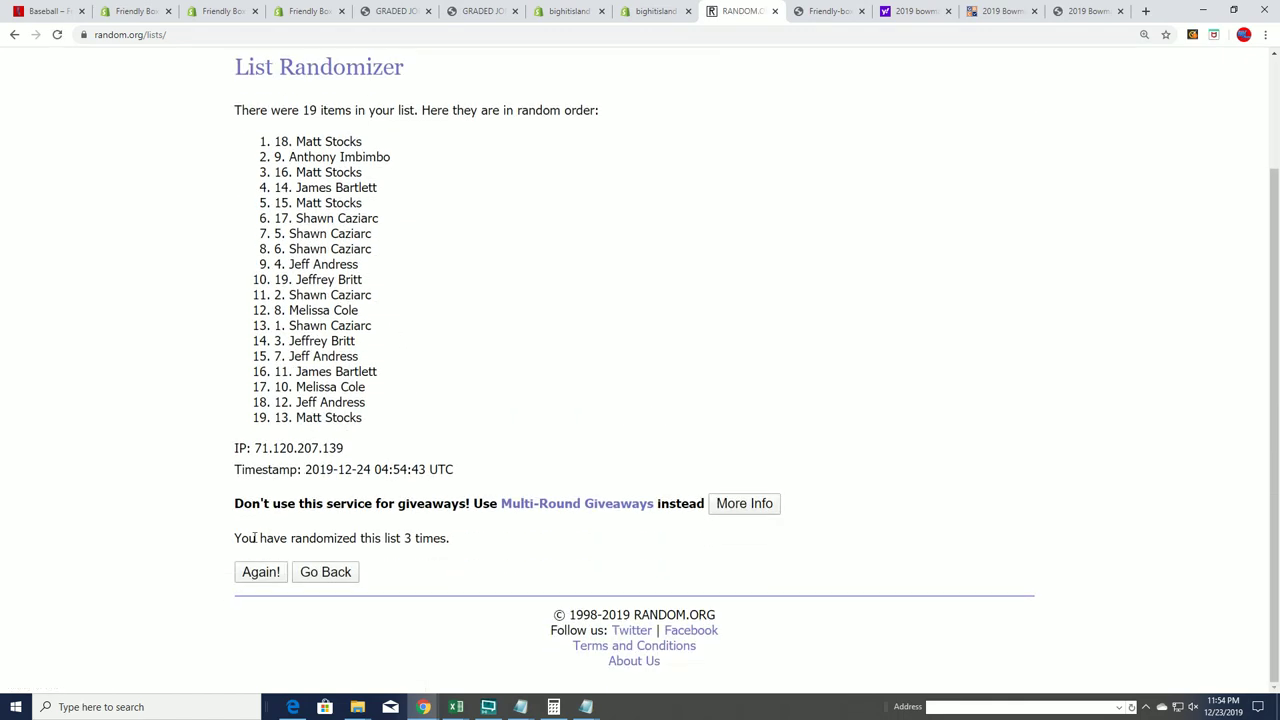
left_click(252, 572)
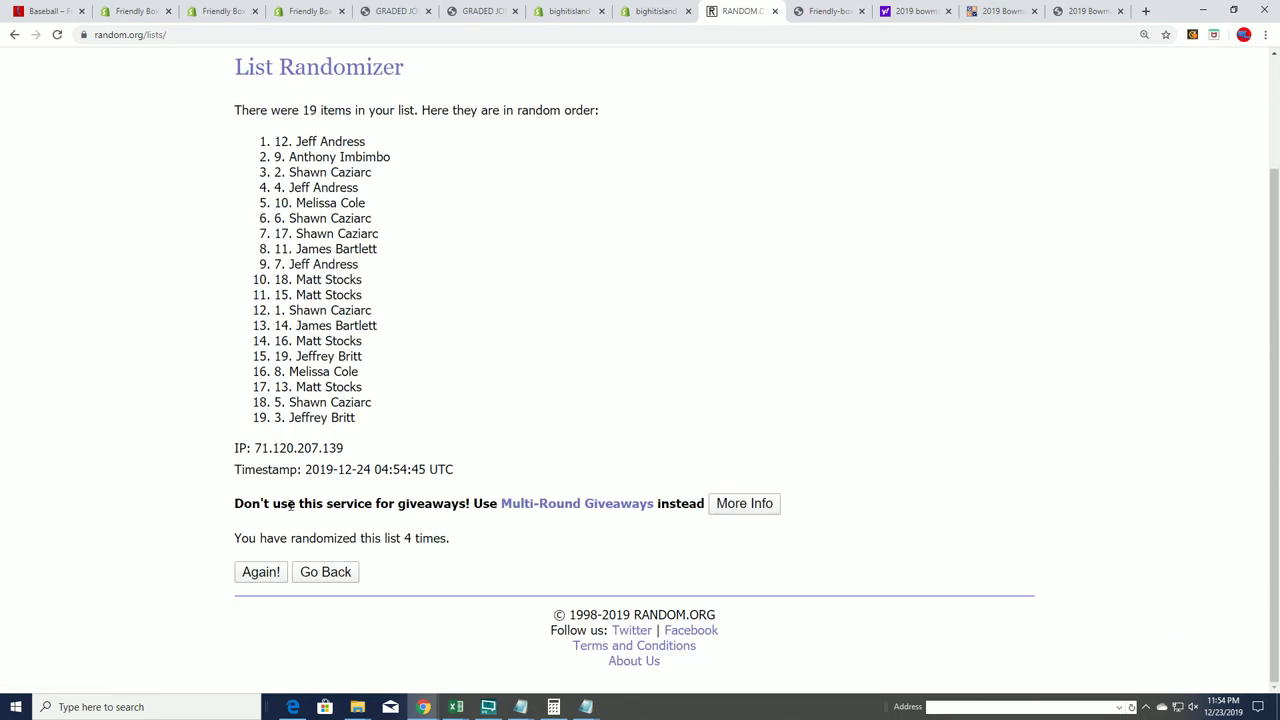
left_click(243, 574)
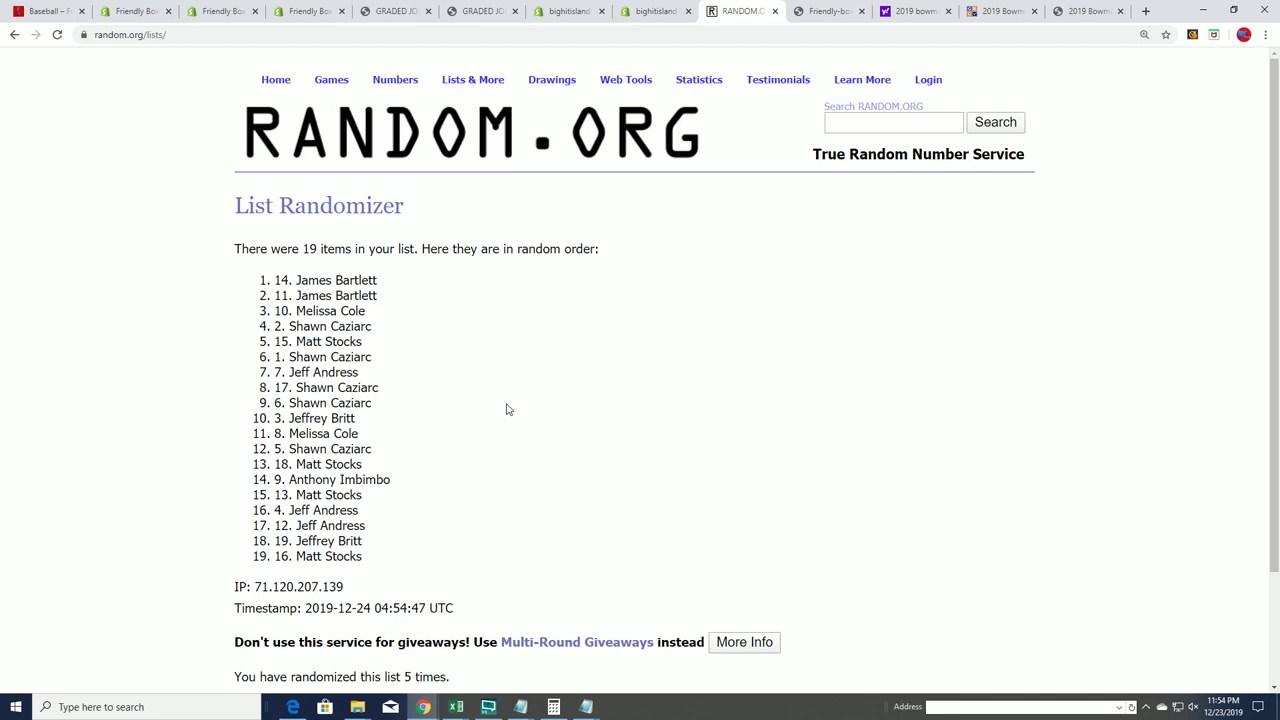
scroll(530, 405, "down", 2)
left_click(255, 573)
scroll(531, 451, "down", 2)
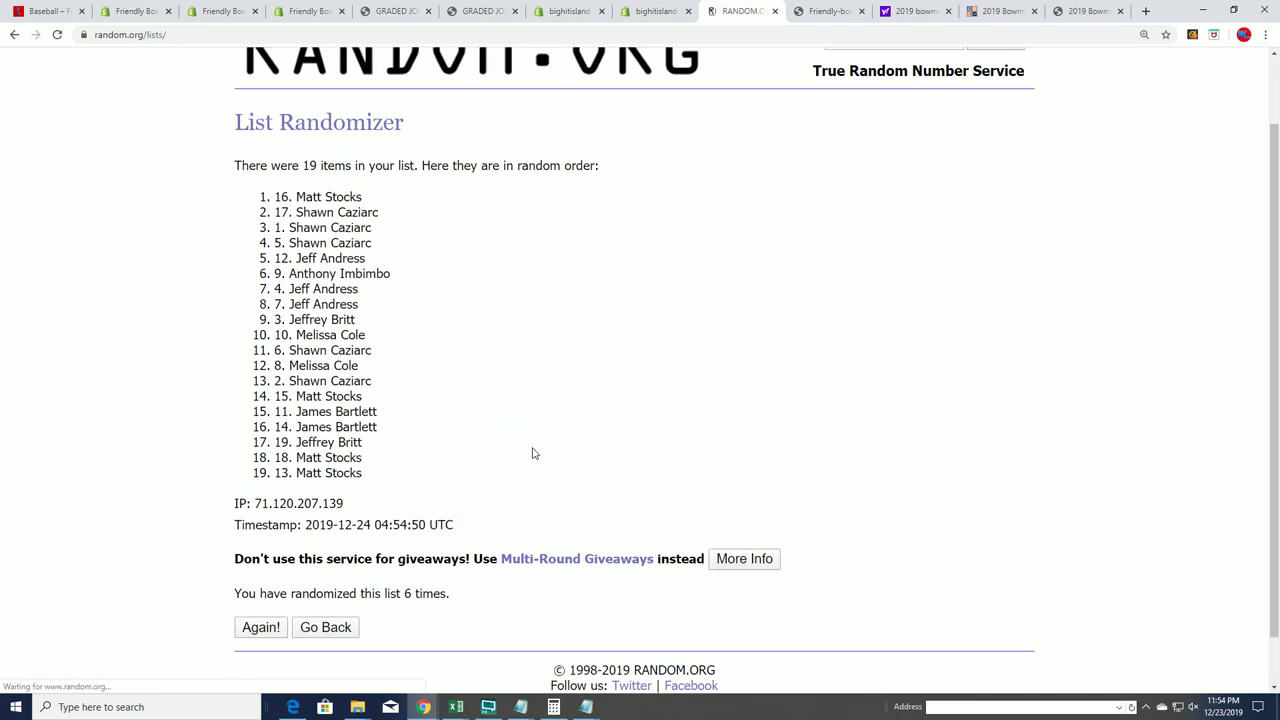
left_click(260, 573)
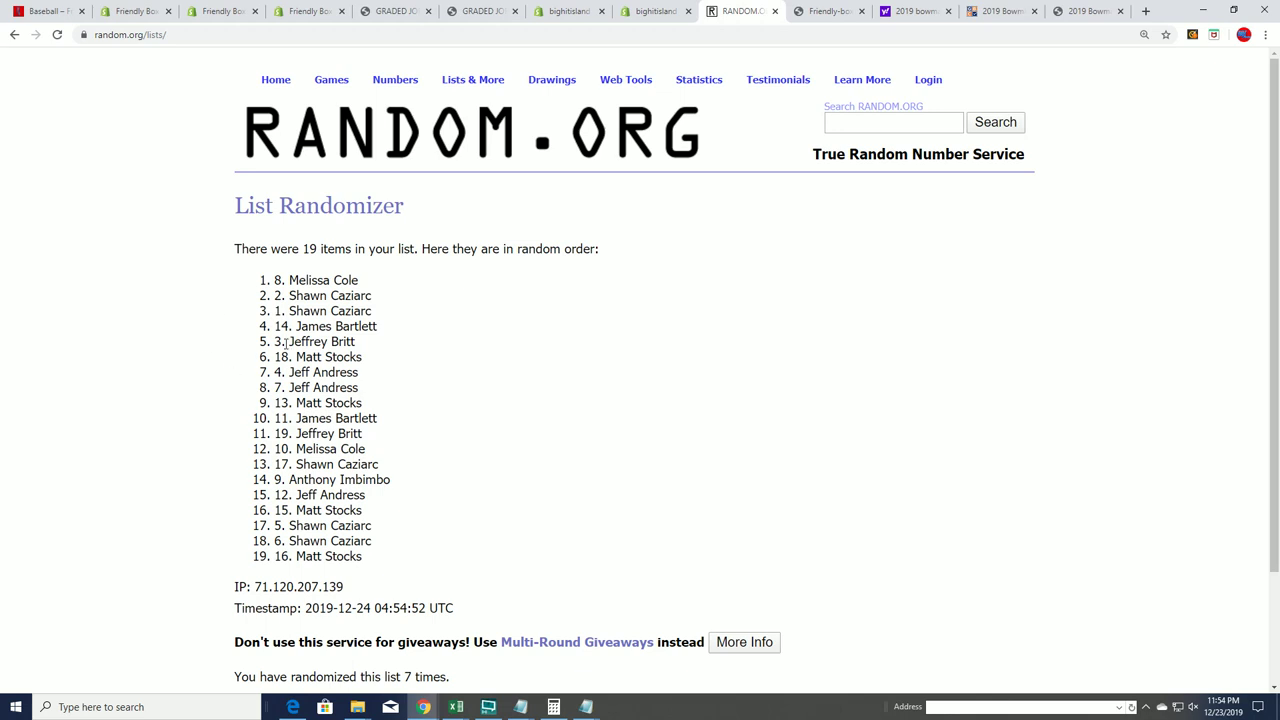
left_click_drag(376, 287, 230, 274)
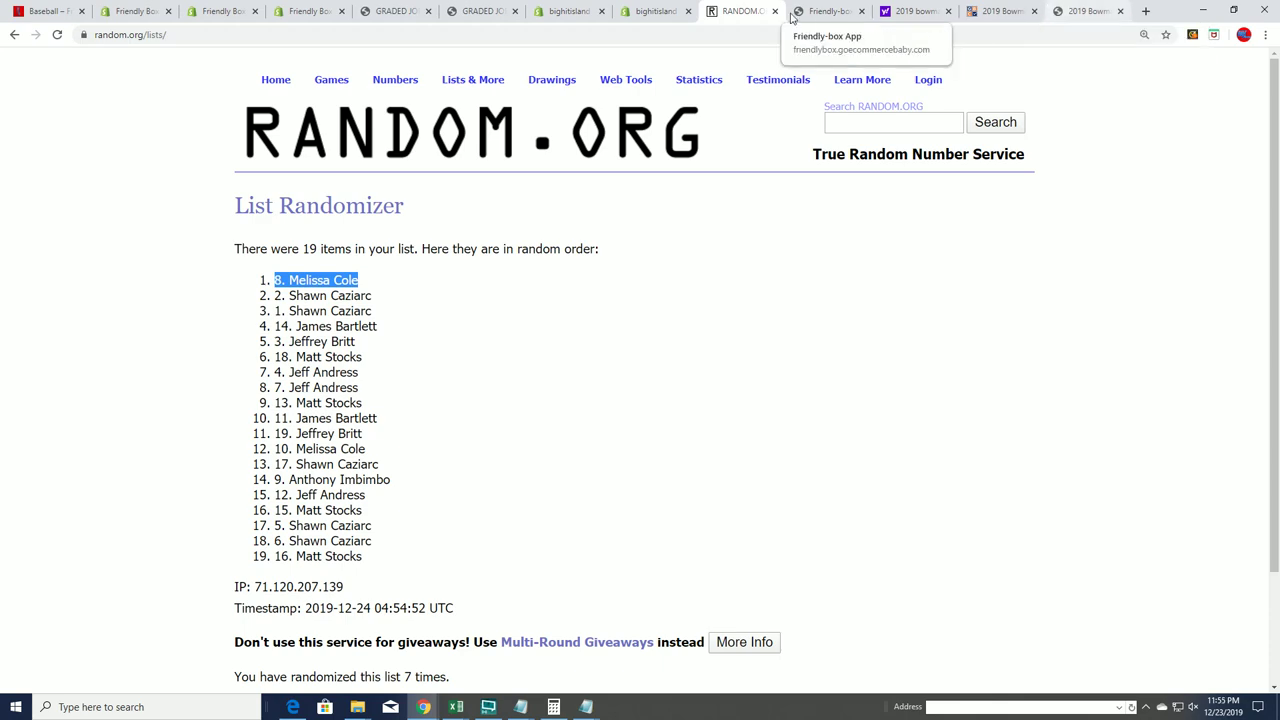
- Open the Map Promotion Game page on the Big Hit Island site and look through the participant names listed under each space
left_click(478, 14)
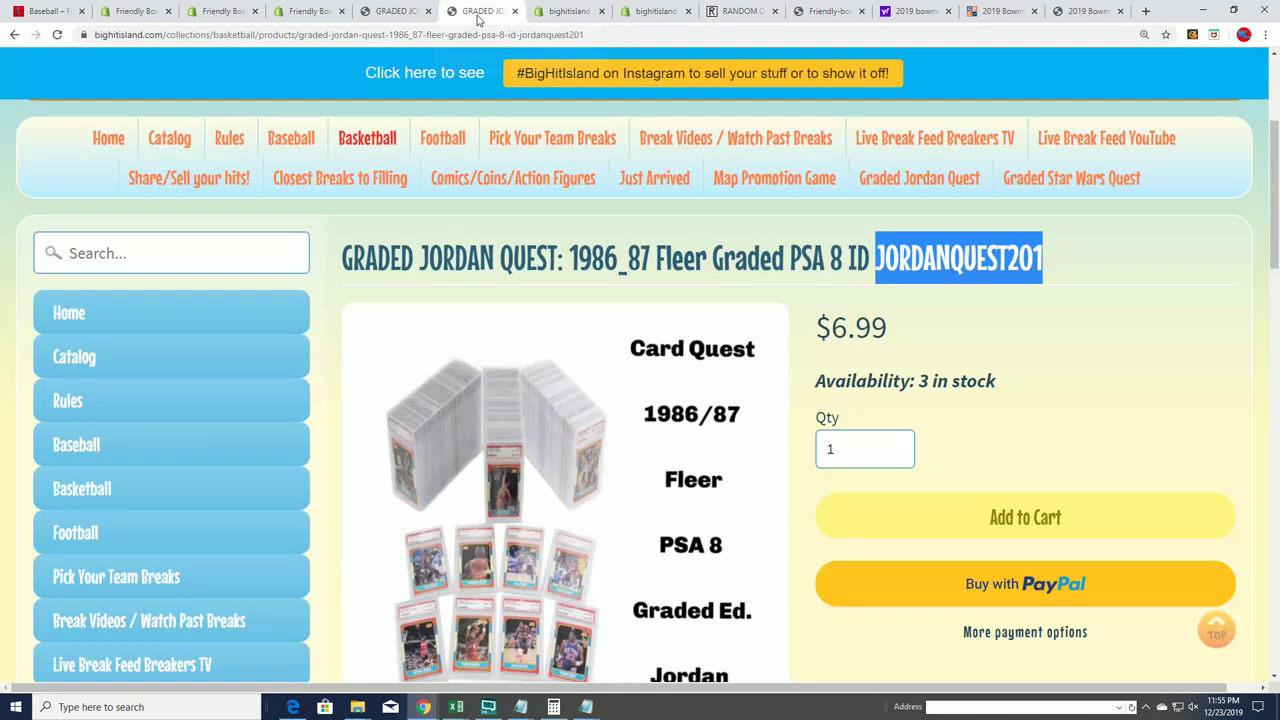
left_click(766, 183)
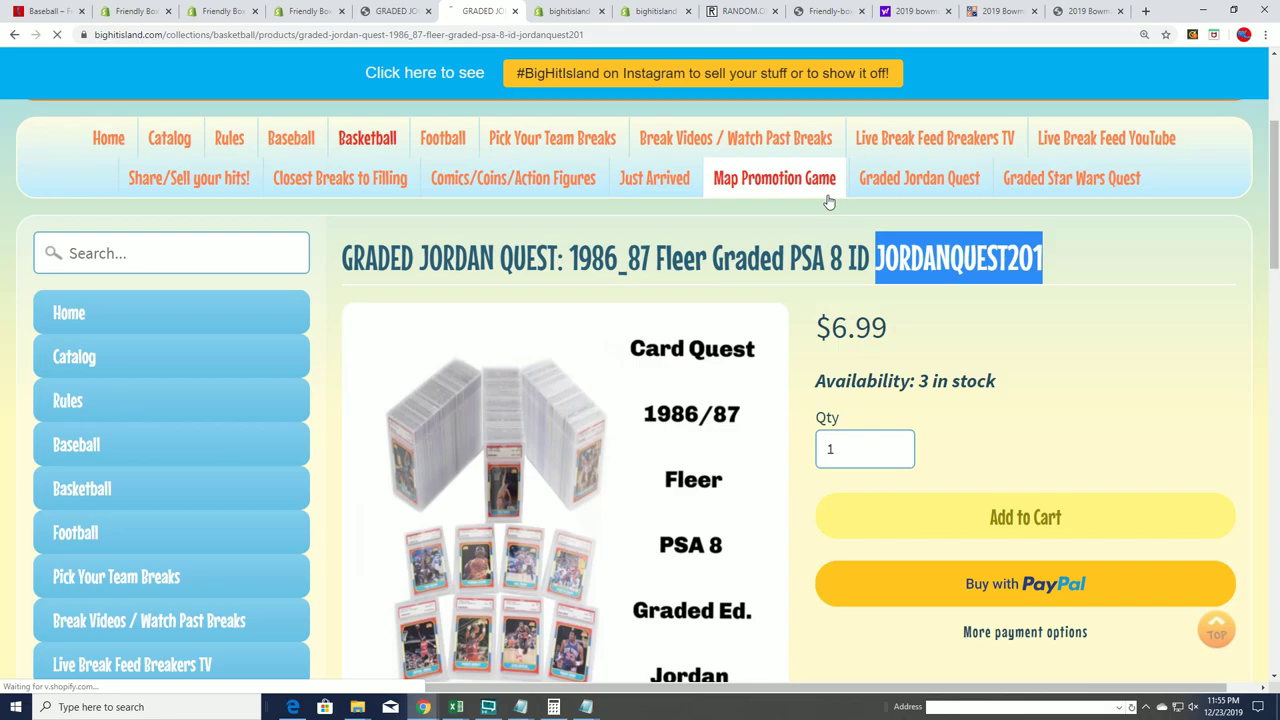
scroll(756, 358, "down", 10)
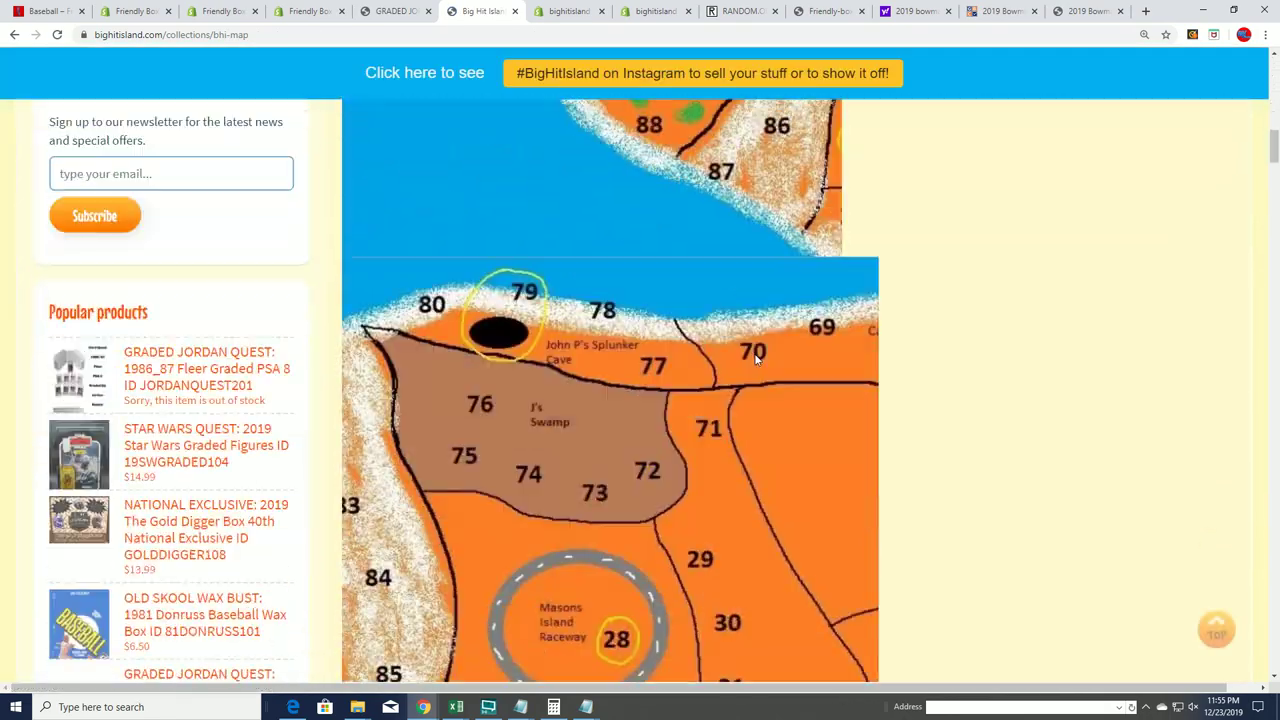
scroll(757, 358, "down", 20)
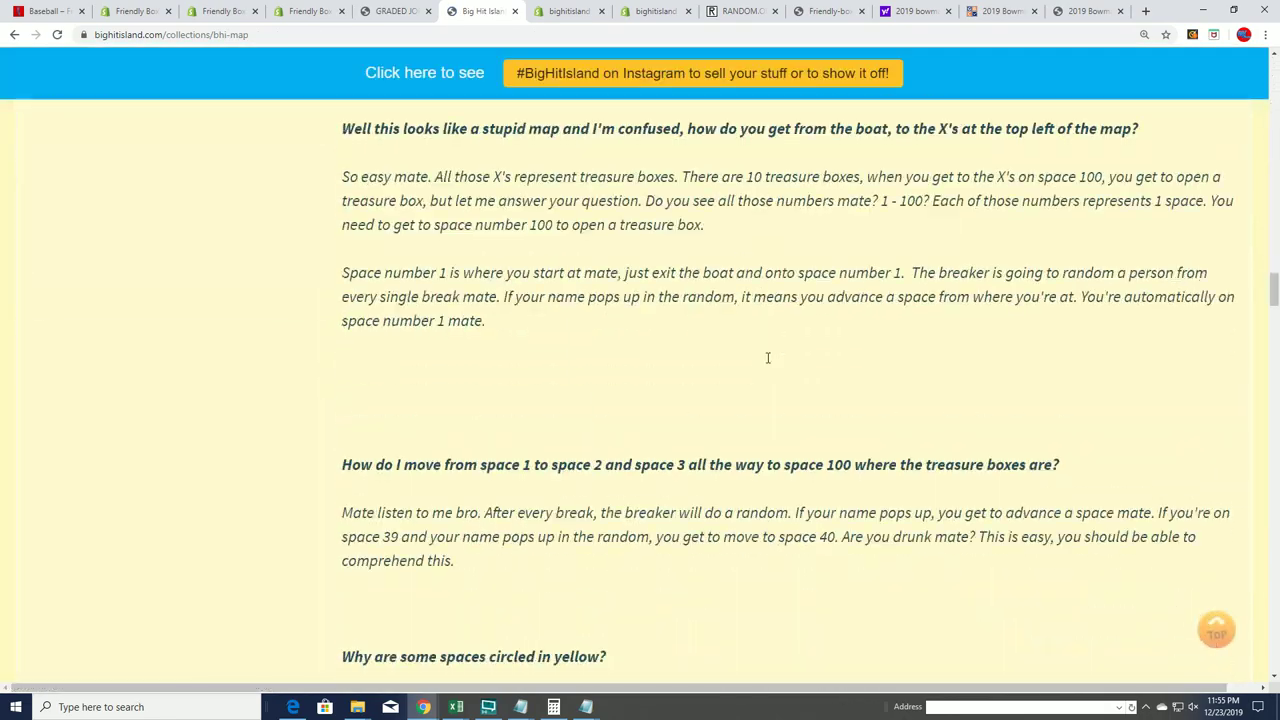
scroll(767, 360, "down", 15)
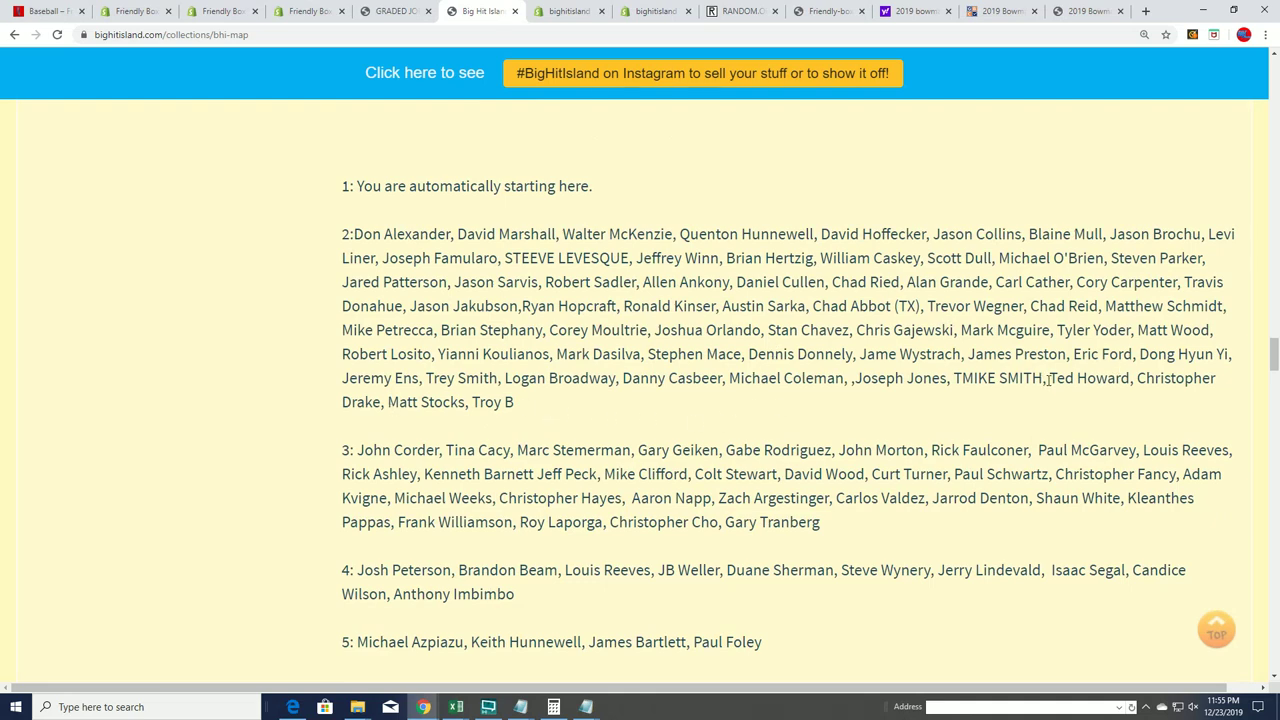
left_click_drag(1048, 378, 1130, 378)
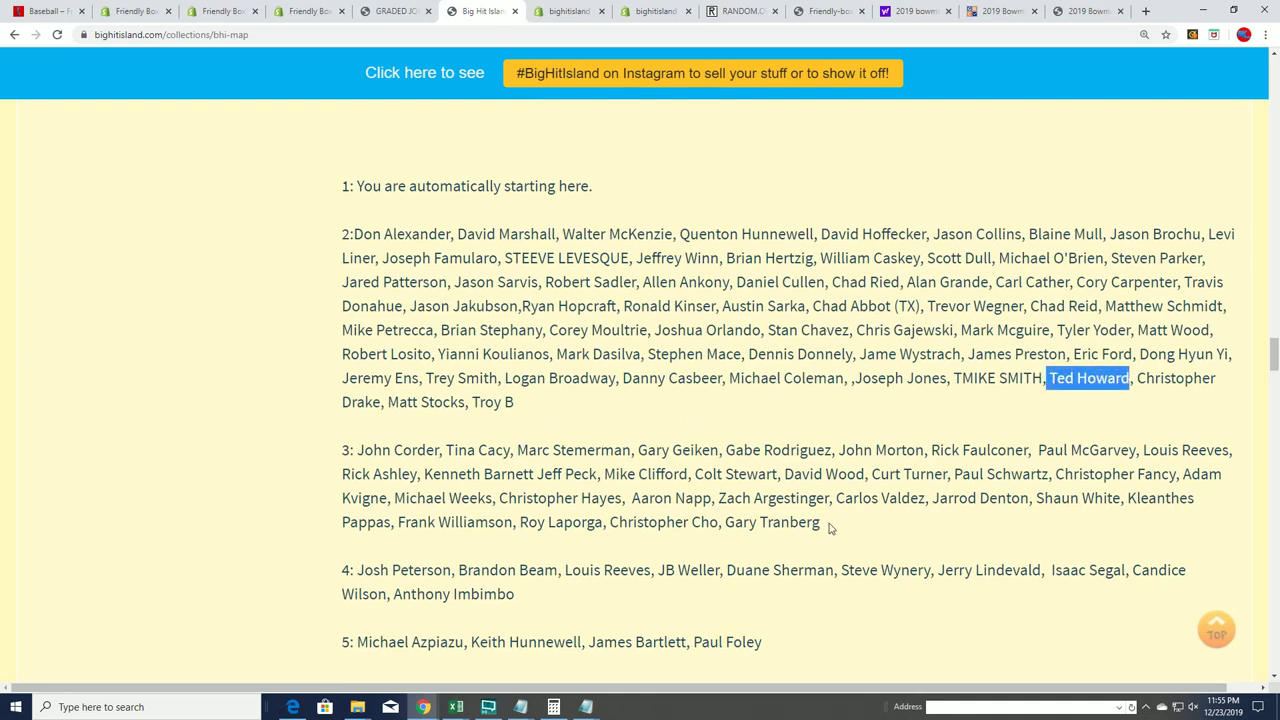
left_click_drag(822, 523, 958, 491)
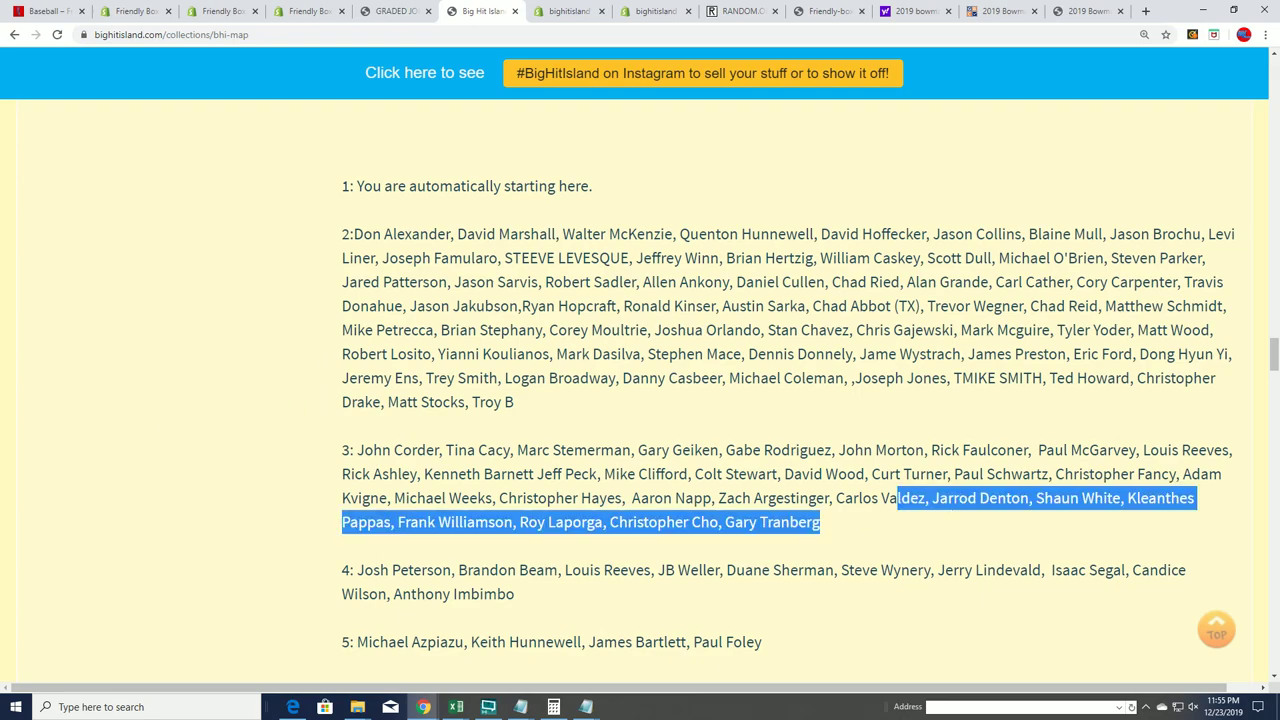